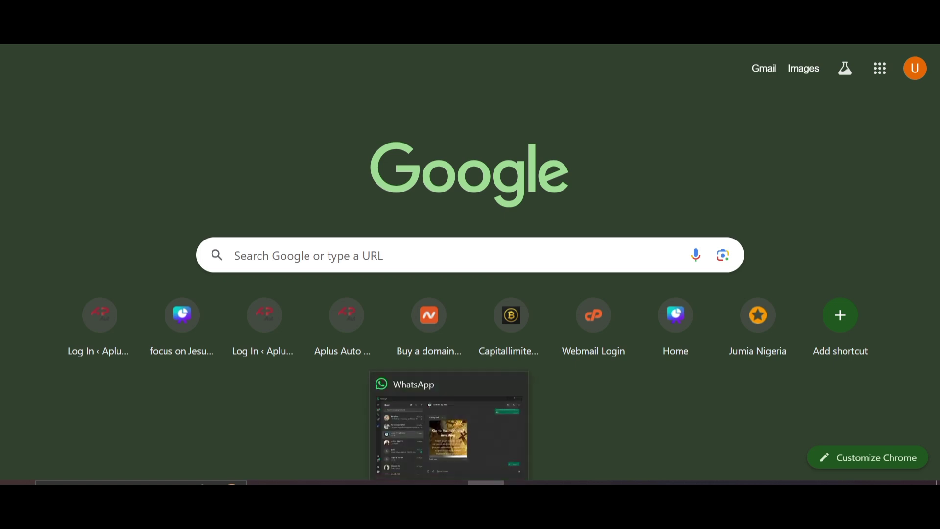
Look over the home page of the Capitallimitedlive investment website
{"action": "key", "text": "alt+Tab"}
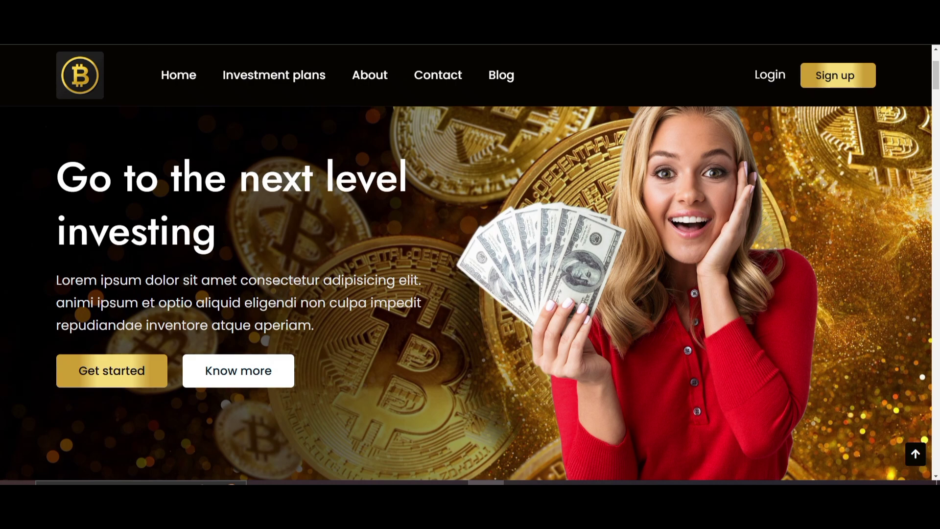
{"action": "scroll", "coordinate": [178, 88], "scroll_direction": "down", "scroll_amount": 7}
{"action": "key", "text": "alt+Tab"}
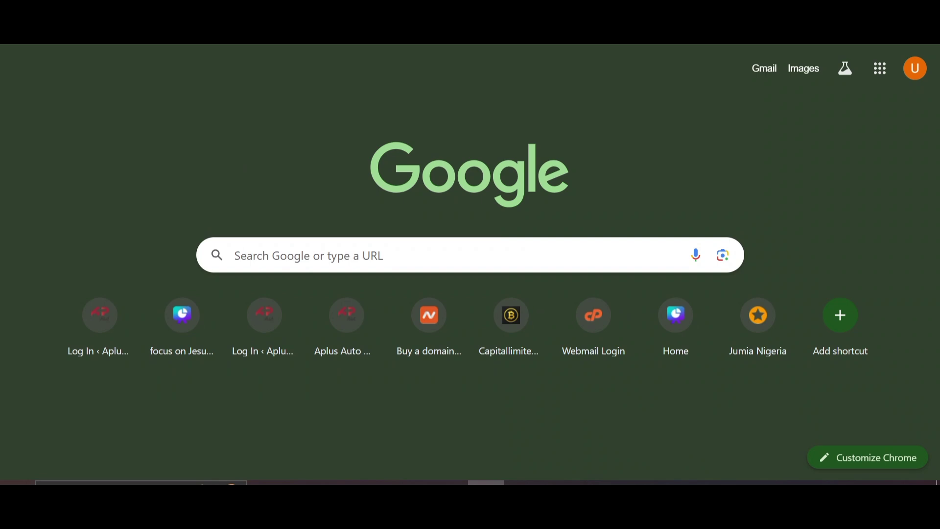
Search Google for "tawk to" and open the official tawk.to website
{"action": "left_click", "coordinate": [244, 240]}
{"action": "type", "text": "tawk to"}
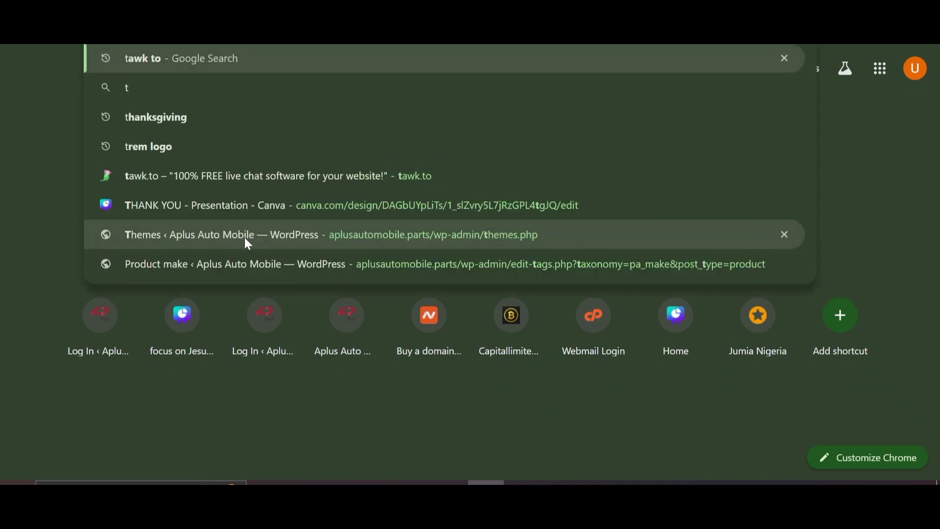
{"action": "key", "text": "Return"}
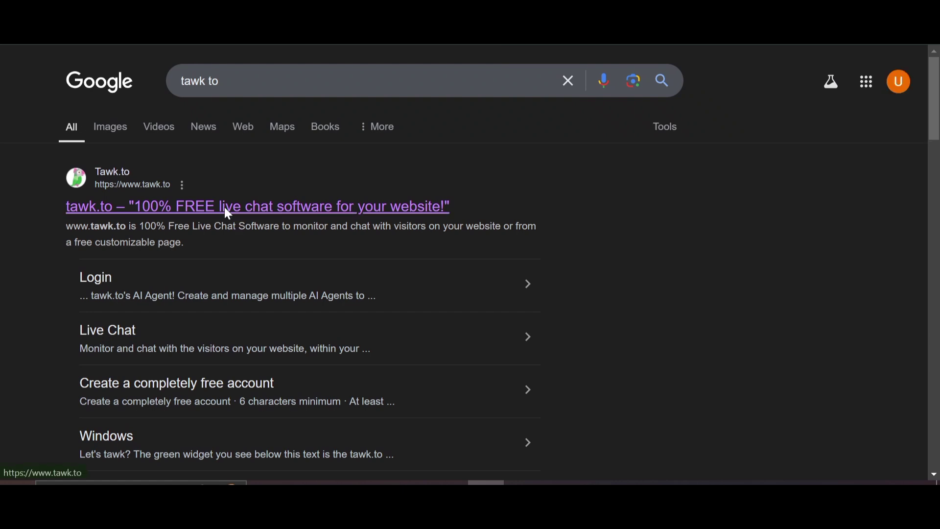
{"action": "left_click", "coordinate": [224, 208]}
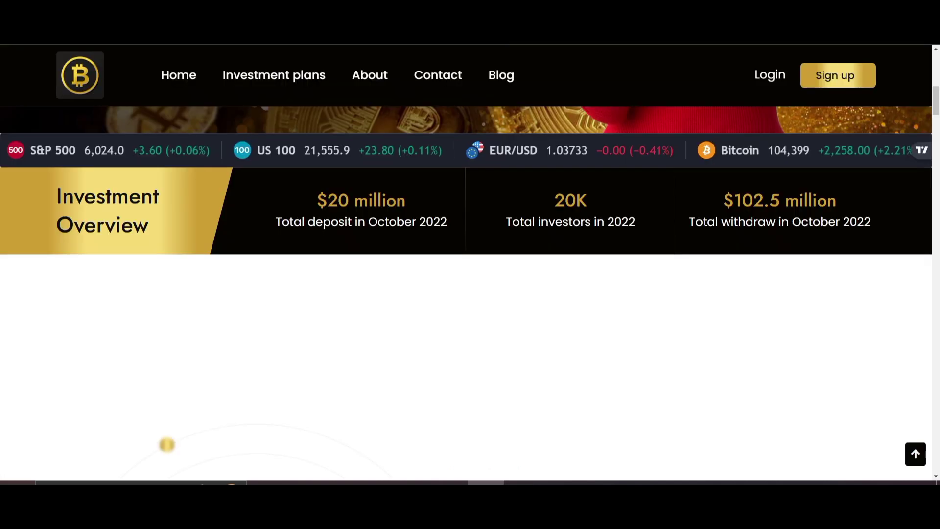
Switch to the investment website and open its admin area at capitallimitedlive.com/admin
{"action": "scroll", "coordinate": [216, 296], "scroll_direction": "up", "scroll_amount": 10}
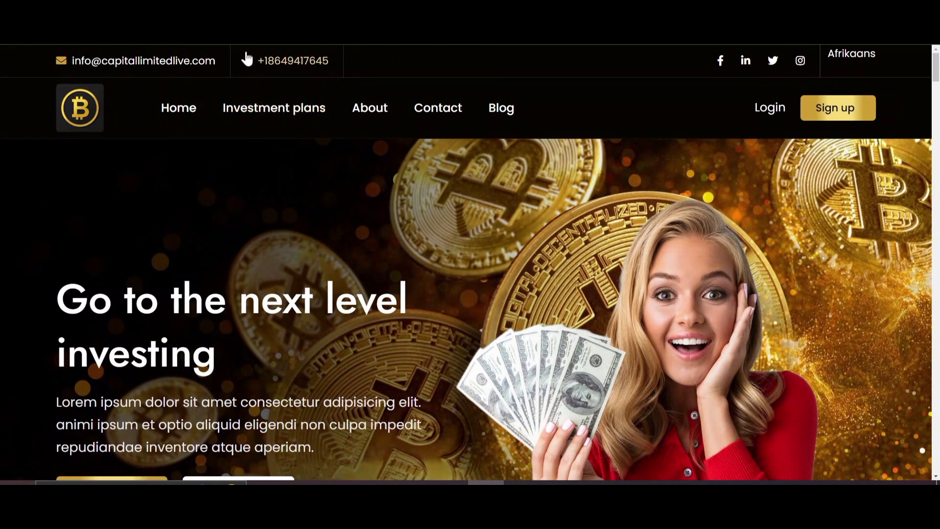
{"action": "key", "text": "ctrl+l"}
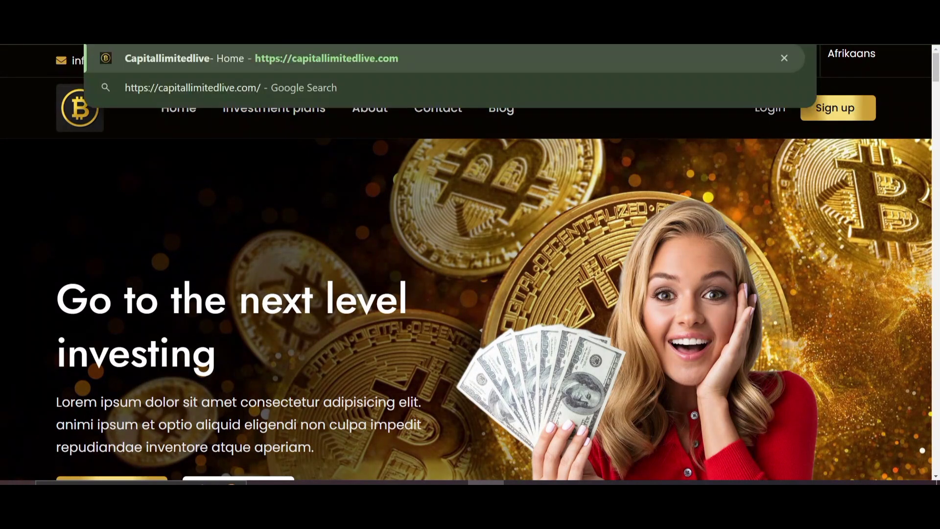
{"action": "type", "text": "a"}
{"action": "type", "text": "dmin"}
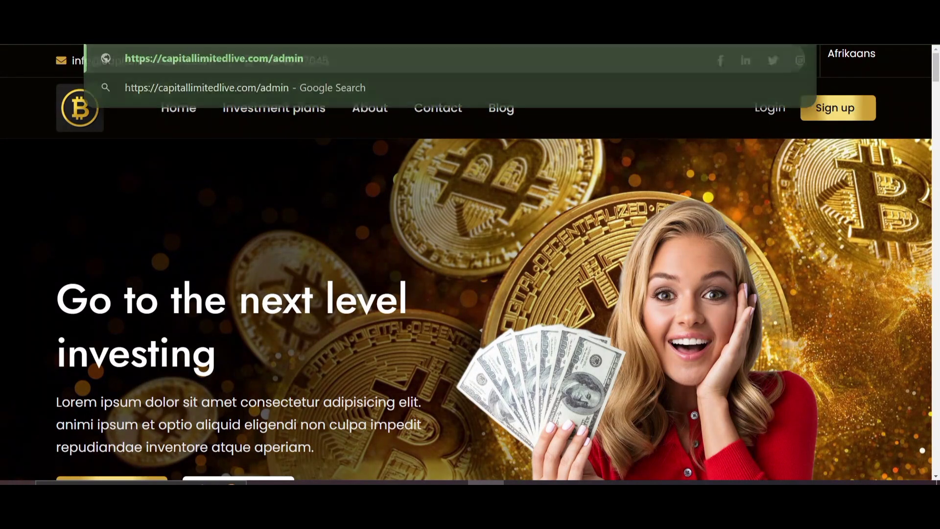
{"action": "key", "text": "Return"}
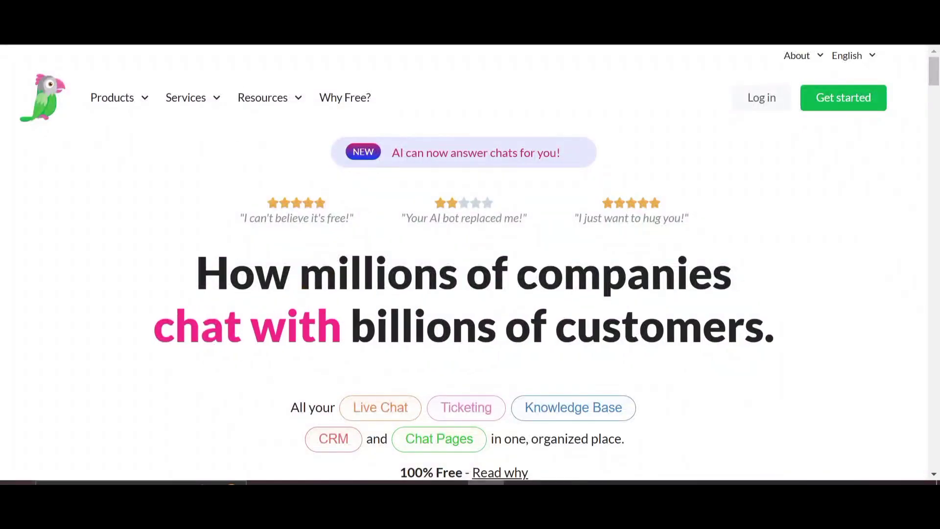
Open the free account sign-up on tawk.to and choose Live Chat as the product to set up
{"action": "left_click", "coordinate": [824, 100]}
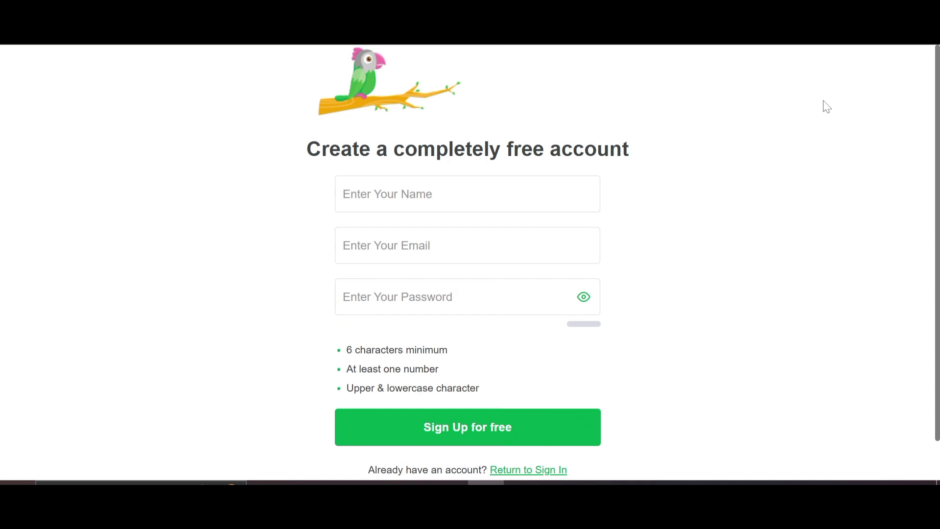
{"action": "left_click", "coordinate": [343, 194]}
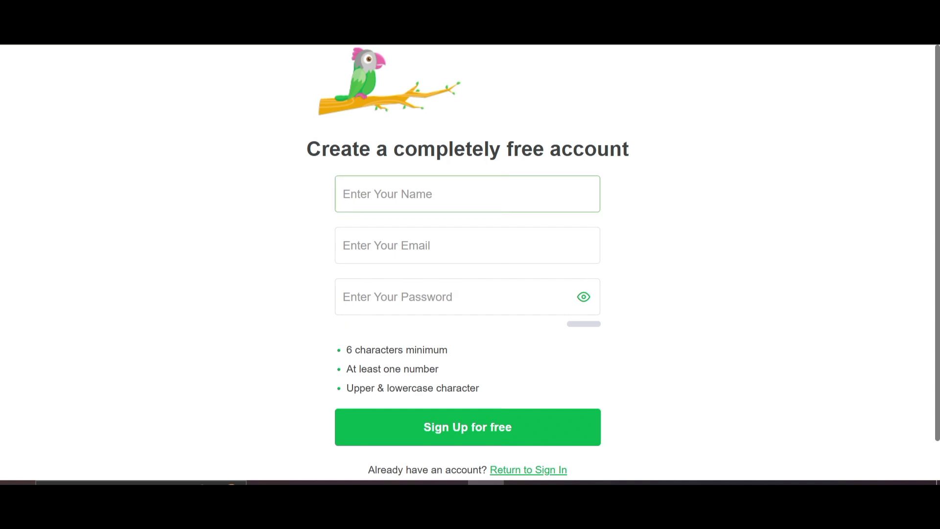
{"action": "scroll", "coordinate": [468, 260], "scroll_direction": "down", "scroll_amount": 1}
{"action": "scroll", "coordinate": [467, 260], "scroll_direction": "up", "scroll_amount": 1}
{"action": "scroll", "coordinate": [467, 259], "scroll_direction": "down", "scroll_amount": 1}
{"action": "scroll", "coordinate": [468, 259], "scroll_direction": "up", "scroll_amount": 1}
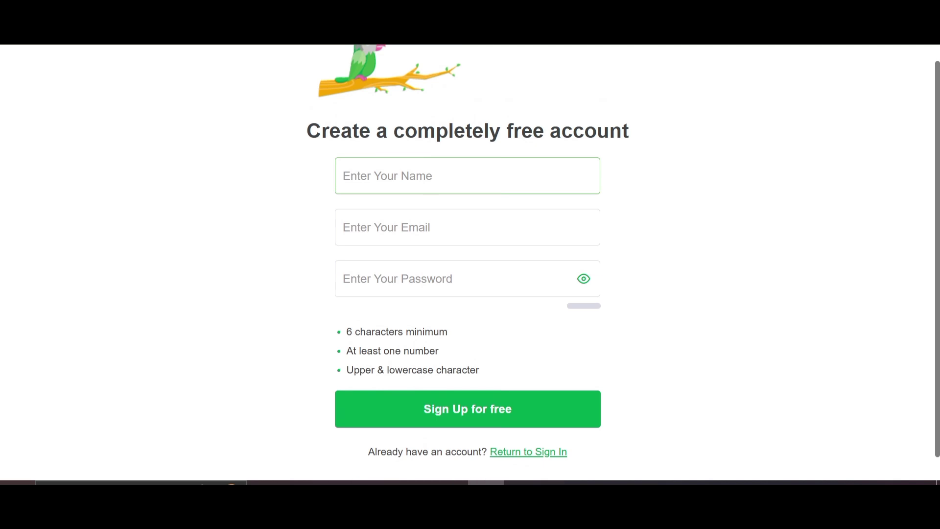
{"action": "scroll", "coordinate": [468, 260], "scroll_direction": "down", "scroll_amount": 1}
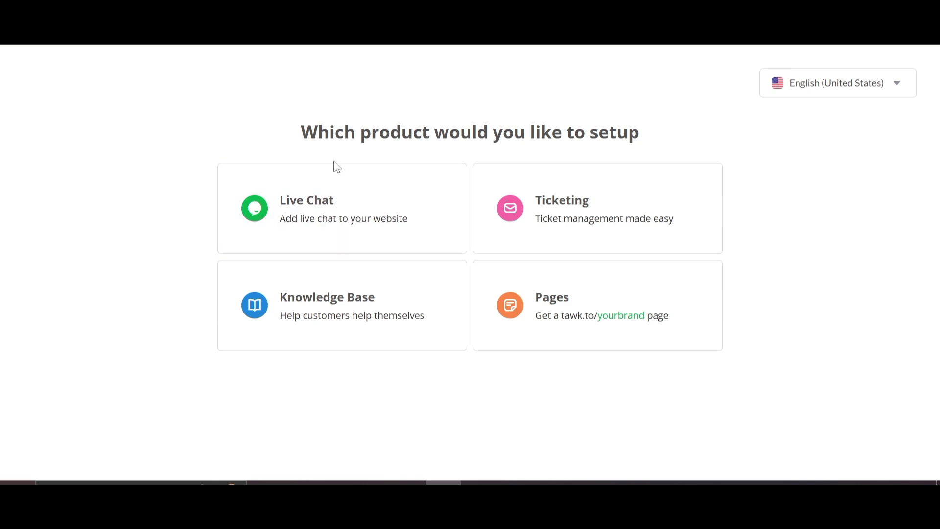
{"action": "left_click", "coordinate": [329, 208]}
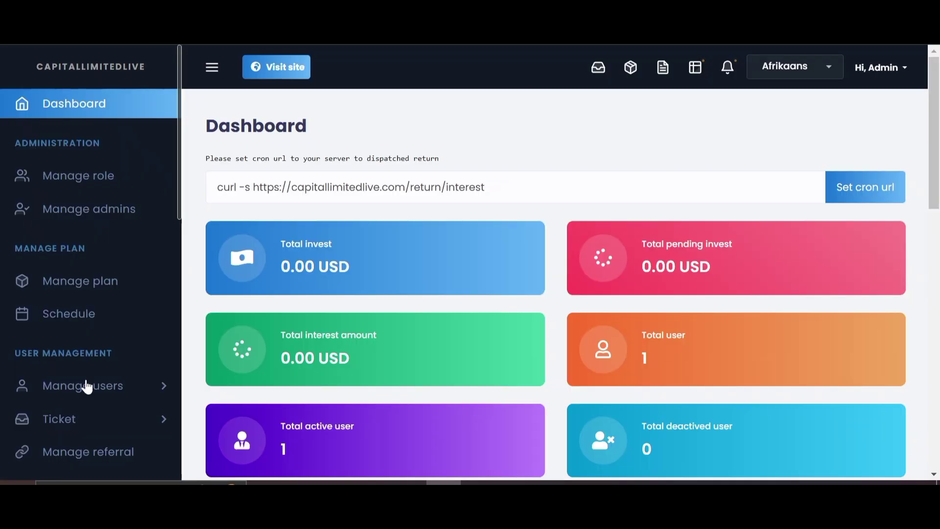
Open the Live chat setting page within the general settings of the Capitallimitedlive admin dashboard
{"action": "scroll", "coordinate": [86, 384], "scroll_direction": "down", "scroll_amount": 3}
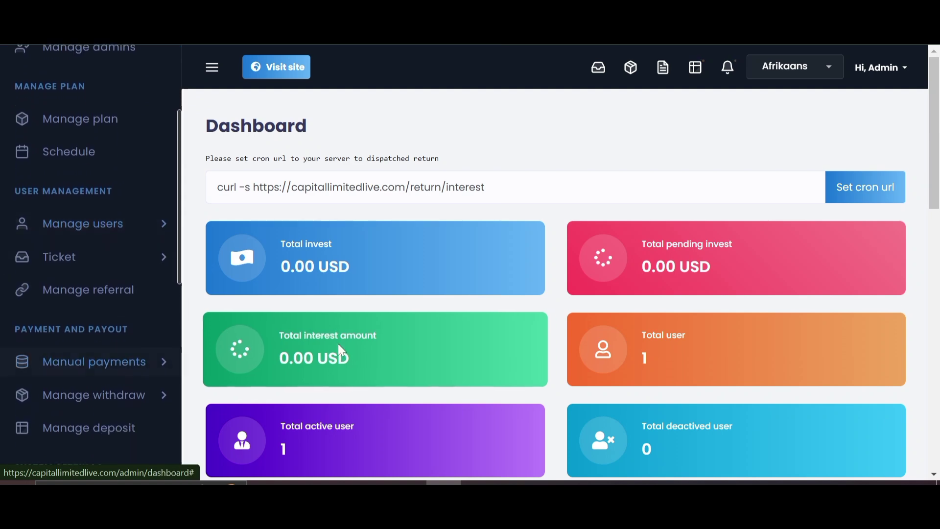
{"action": "scroll", "coordinate": [341, 349], "scroll_direction": "down", "scroll_amount": 10}
{"action": "scroll", "coordinate": [122, 387], "scroll_direction": "down", "scroll_amount": 8}
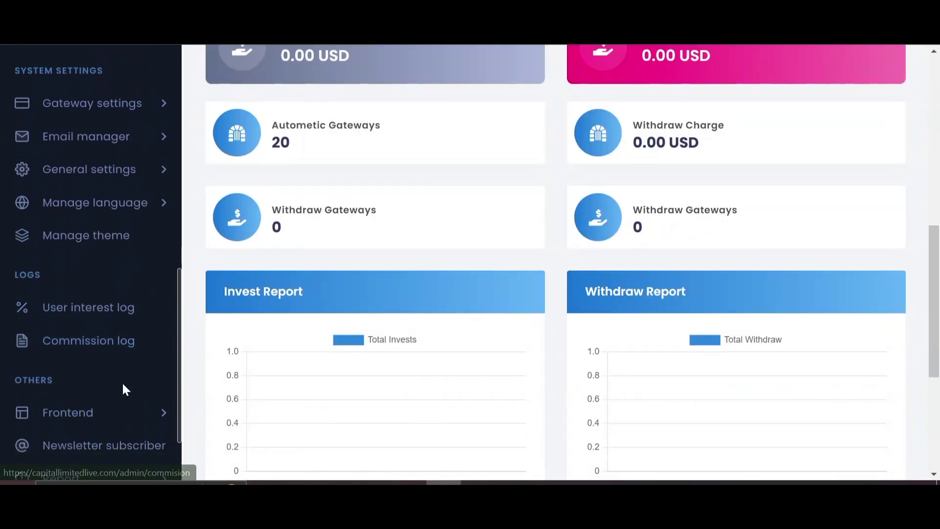
{"action": "scroll", "coordinate": [123, 385], "scroll_direction": "down", "scroll_amount": 2}
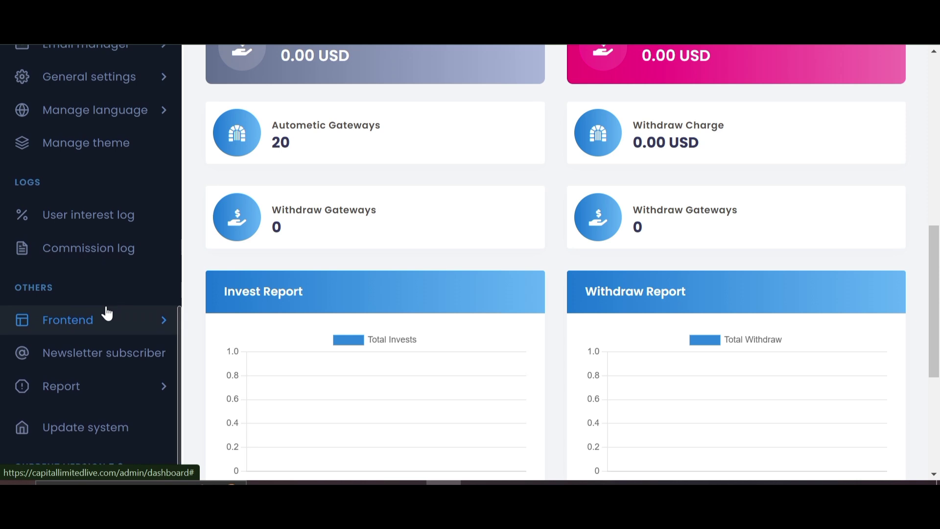
{"action": "scroll", "coordinate": [107, 312], "scroll_direction": "up", "scroll_amount": 2}
{"action": "scroll", "coordinate": [107, 313], "scroll_direction": "down", "scroll_amount": 2}
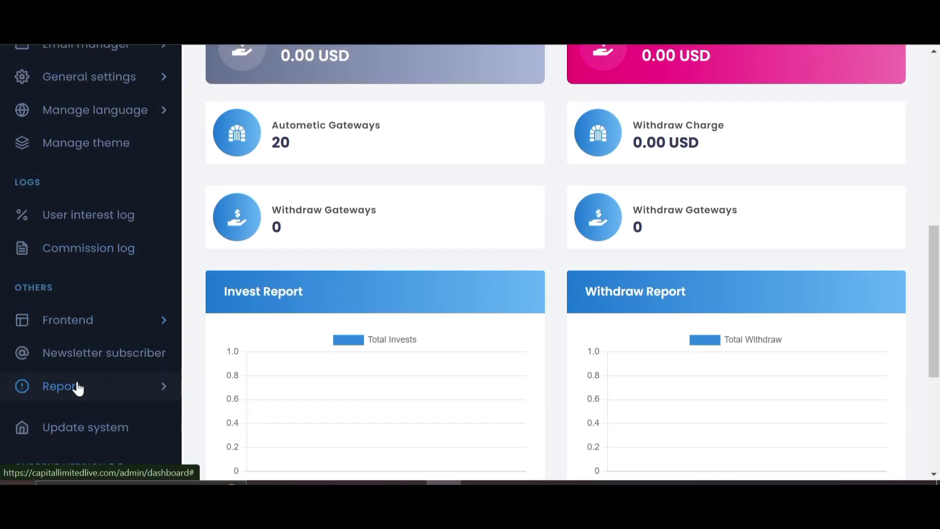
{"action": "scroll", "coordinate": [140, 140], "scroll_direction": "up", "scroll_amount": 1}
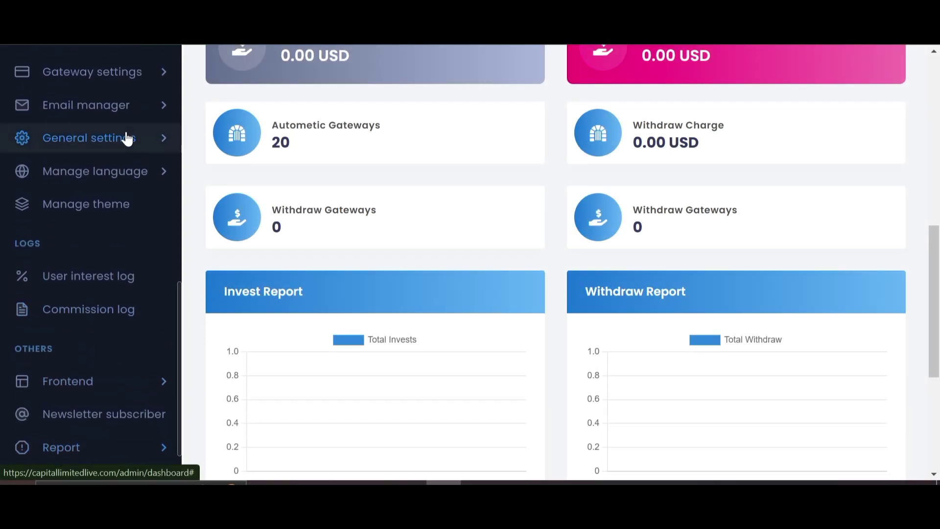
{"action": "left_click", "coordinate": [126, 138]}
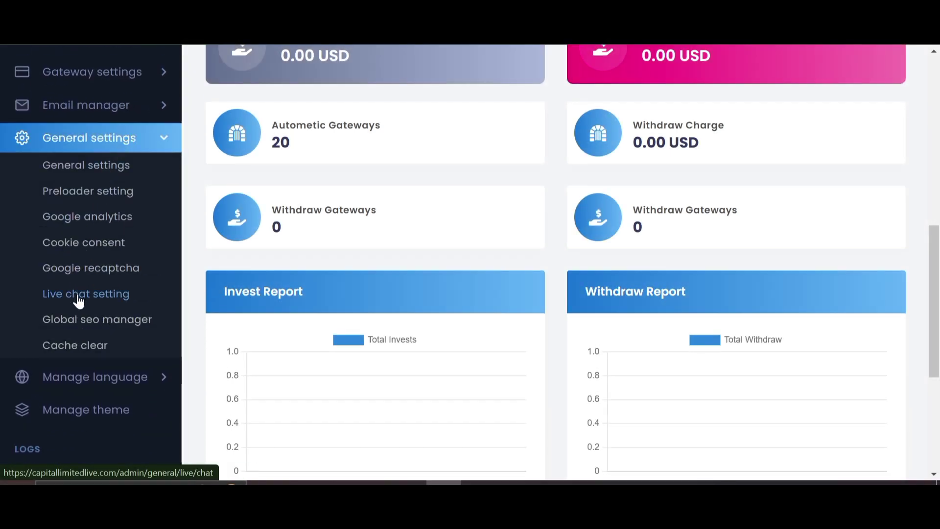
{"action": "left_click", "coordinate": [79, 295]}
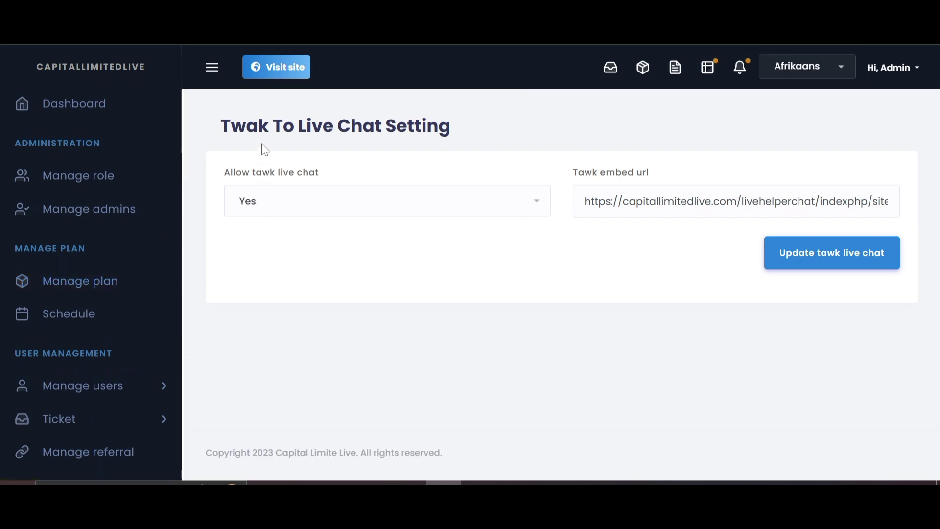
Examine the option that allows tawk live chat and the full tawk embed URL
{"action": "left_click", "coordinate": [294, 207]}
{"action": "left_click", "coordinate": [295, 207]}
{"action": "key", "text": "End"}
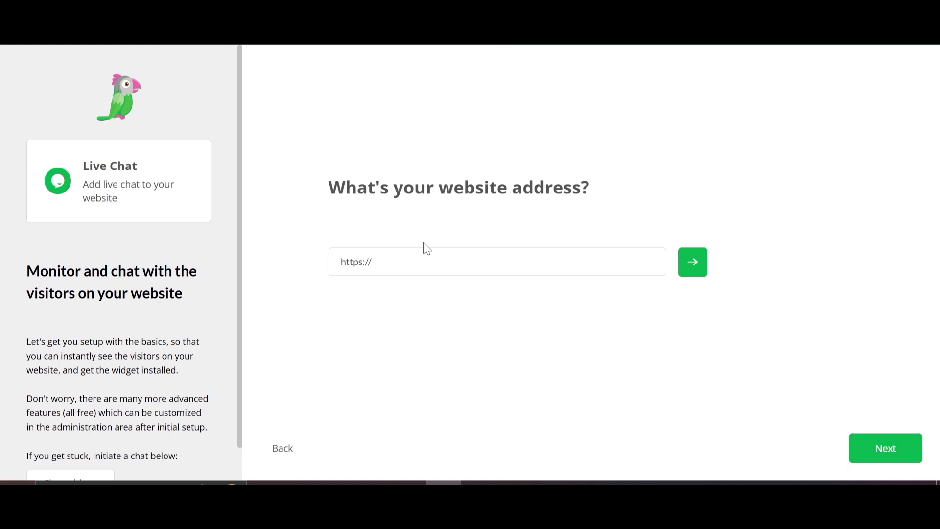
{"action": "type", "text": "capitallimitedlive.com/"}
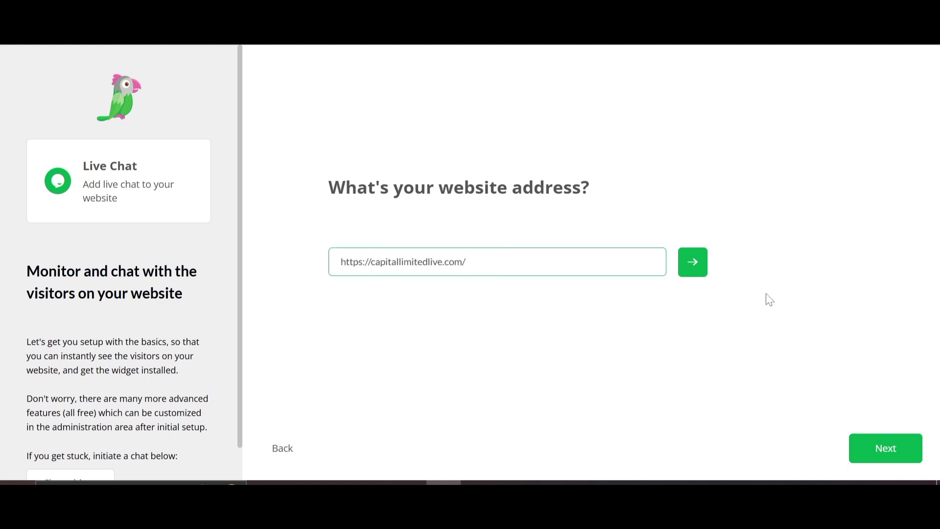
{"action": "left_click", "coordinate": [703, 271]}
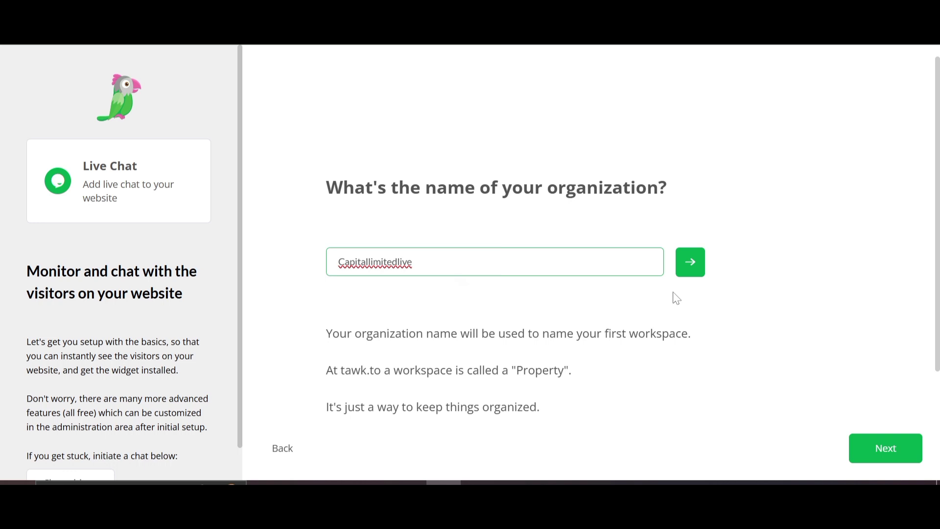
{"action": "left_click", "coordinate": [692, 263]}
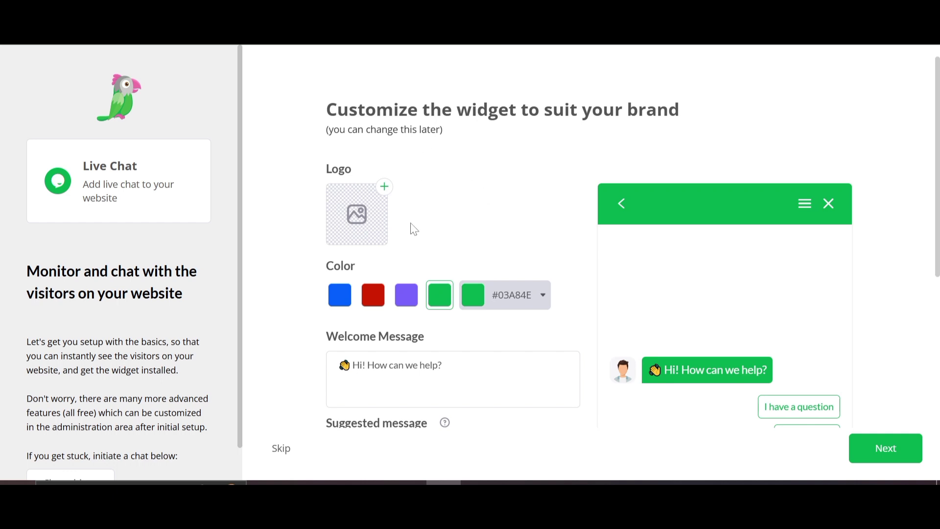
{"action": "scroll", "coordinate": [430, 243], "scroll_direction": "down", "scroll_amount": 1}
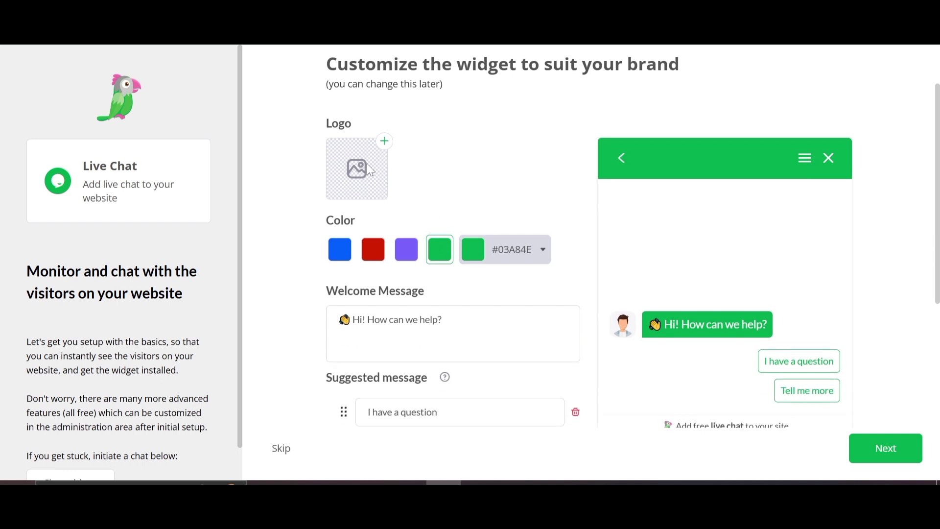
{"action": "left_click", "coordinate": [380, 144]}
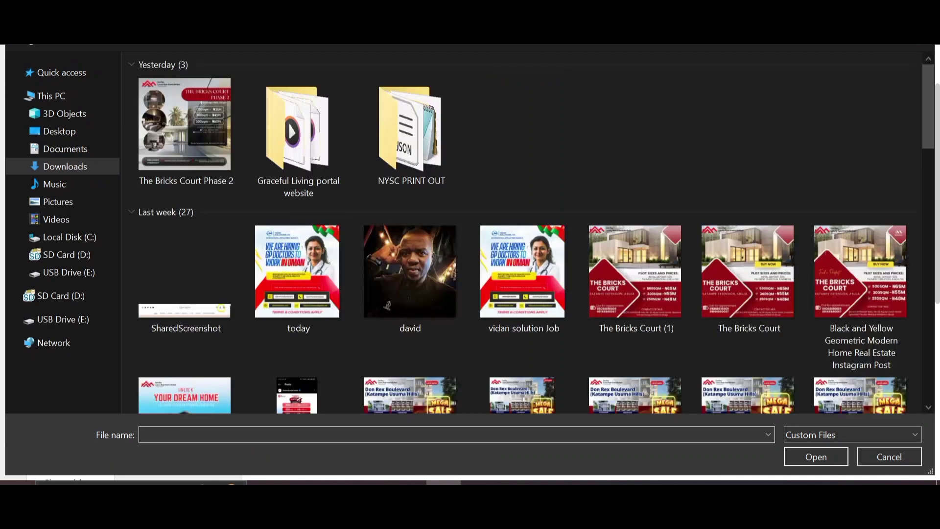
{"action": "key", "text": "Escape"}
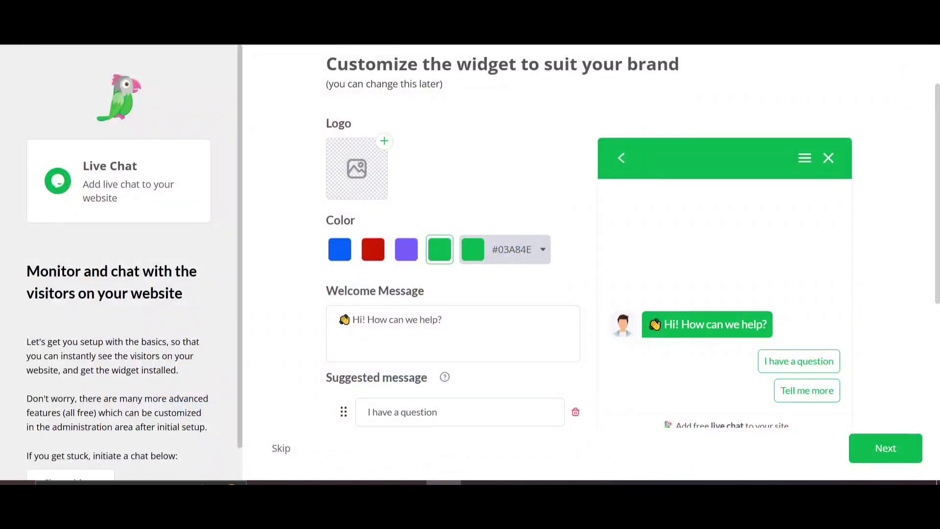
Keep the default widget color, welcome message and suggested messages, and continue to the widget code page
{"action": "scroll", "coordinate": [456, 184], "scroll_direction": "down", "scroll_amount": 2}
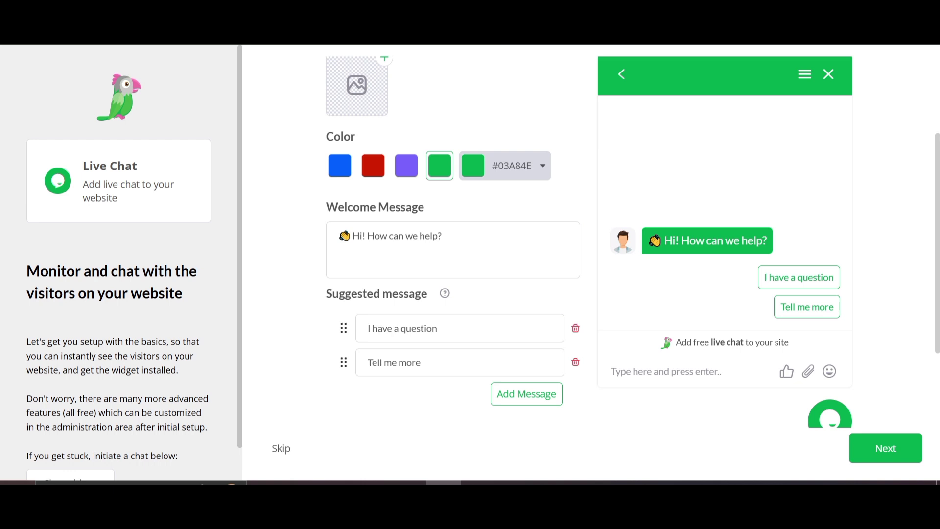
{"action": "left_click", "coordinate": [380, 236]}
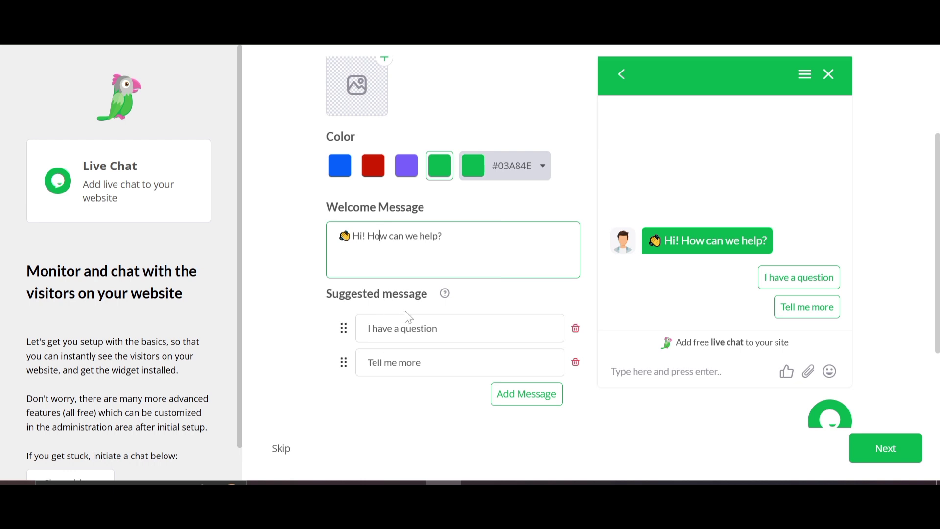
{"action": "scroll", "coordinate": [407, 313], "scroll_direction": "down", "scroll_amount": 1}
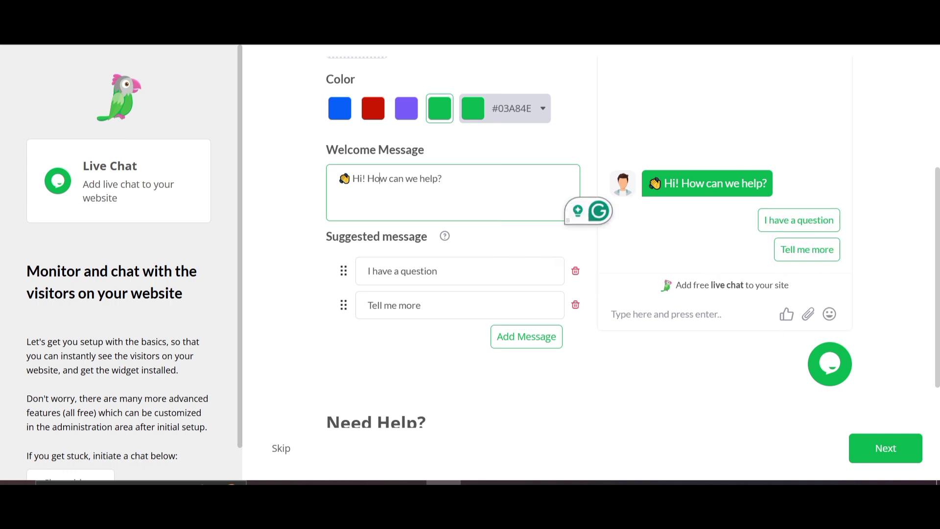
{"action": "scroll", "coordinate": [427, 356], "scroll_direction": "down", "scroll_amount": 2}
{"action": "left_click", "coordinate": [885, 448]}
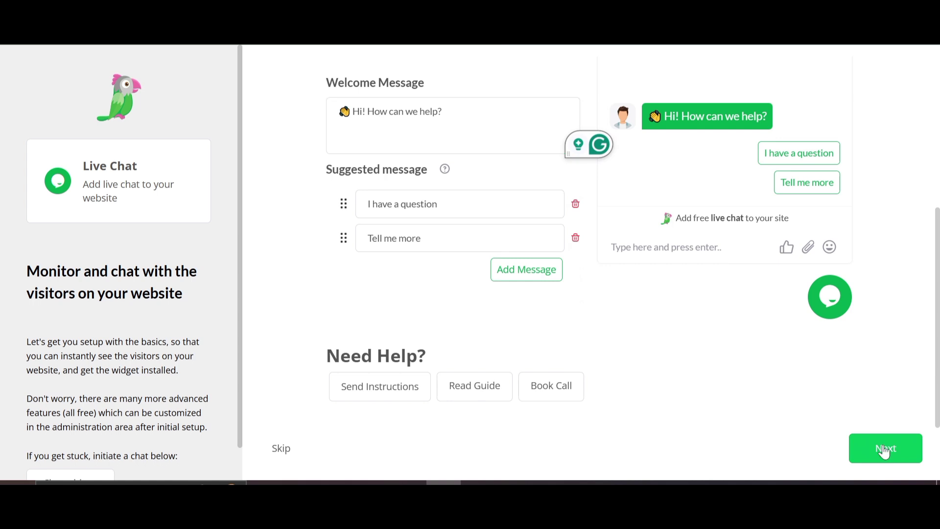
{"action": "scroll", "coordinate": [604, 333], "scroll_direction": "up", "scroll_amount": 3}
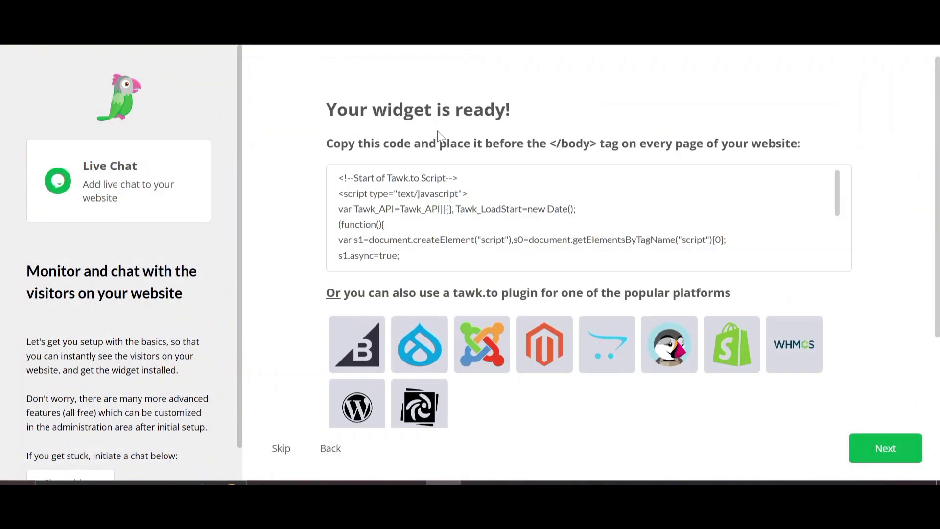
Check the Tawk embed url in the live chat setting, and copy the tawk.to widget code to the clipboard
{"action": "mouse_move", "coordinate": [418, 256]}
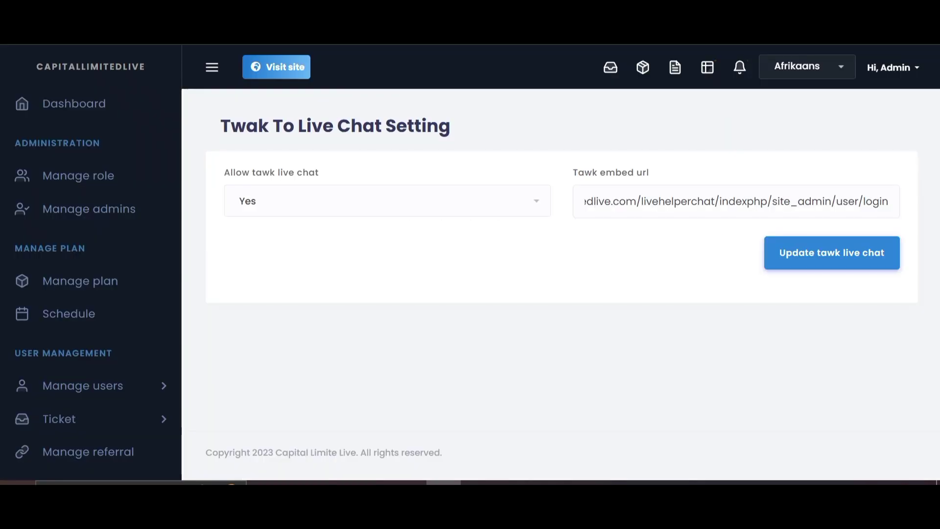
{"action": "key", "text": "Home"}
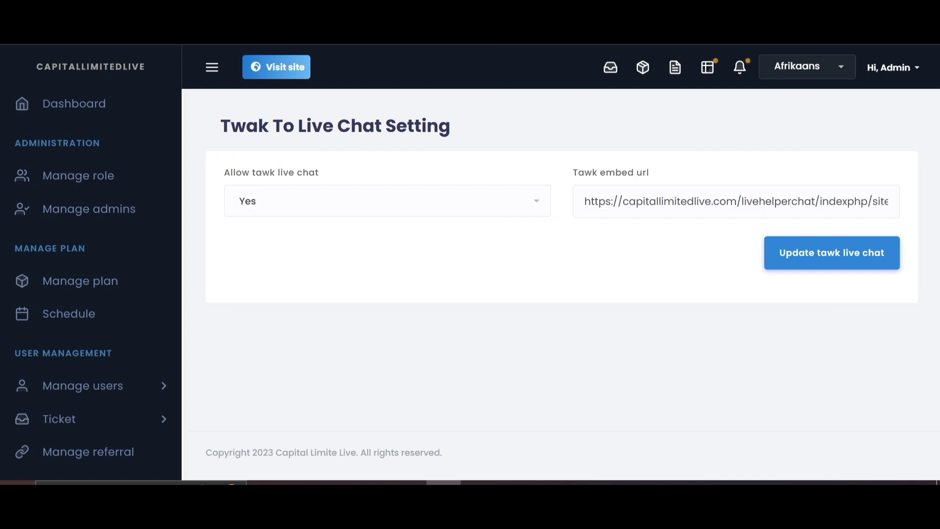
{"action": "key", "text": "End"}
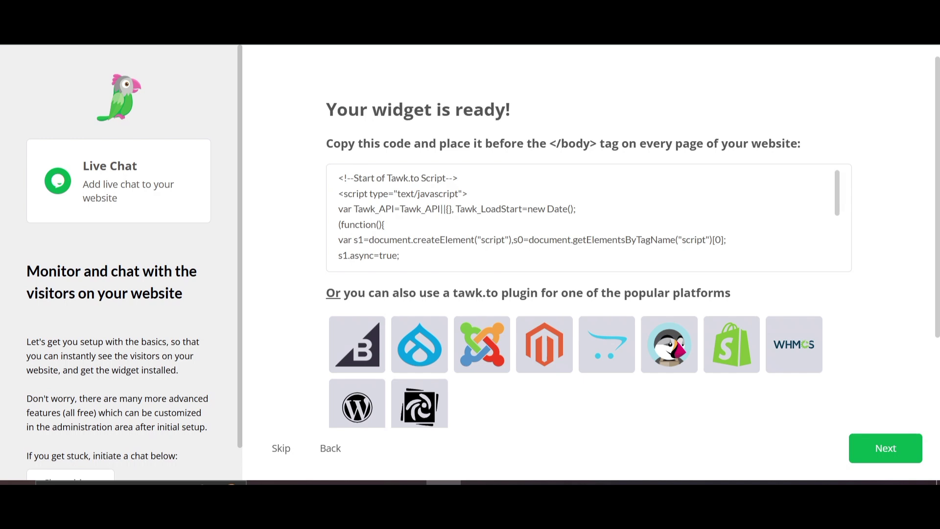
{"action": "scroll", "coordinate": [363, 201], "scroll_direction": "down", "scroll_amount": 2}
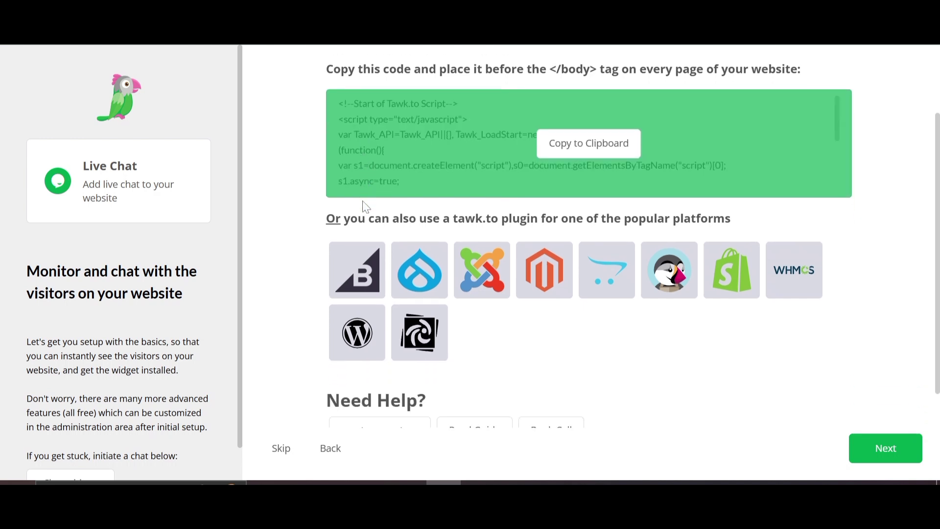
{"action": "left_click", "coordinate": [579, 150]}
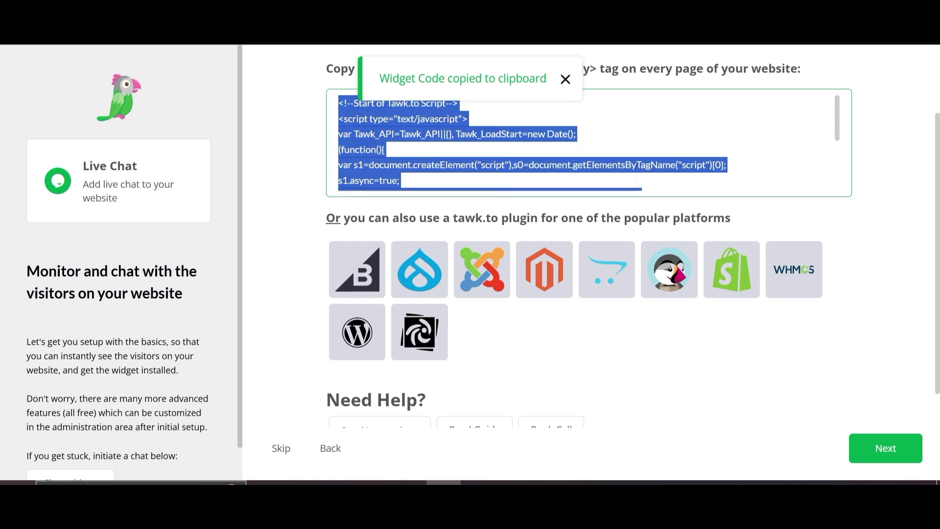
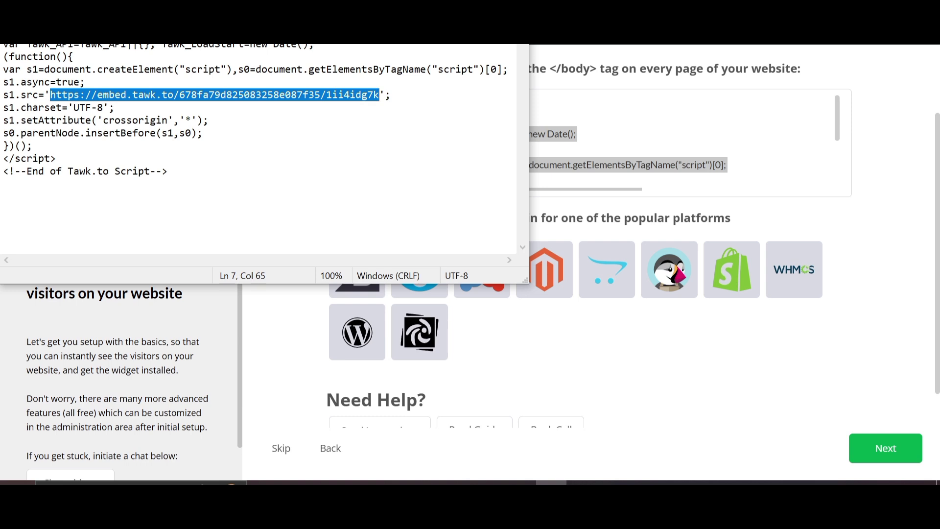
{"action": "key", "text": "alt+F4"}
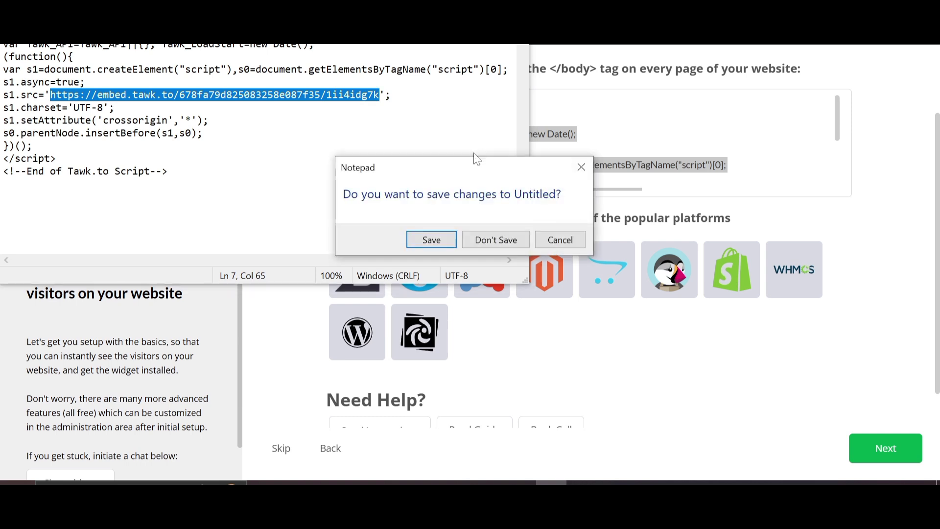
{"action": "left_click", "coordinate": [579, 161]}
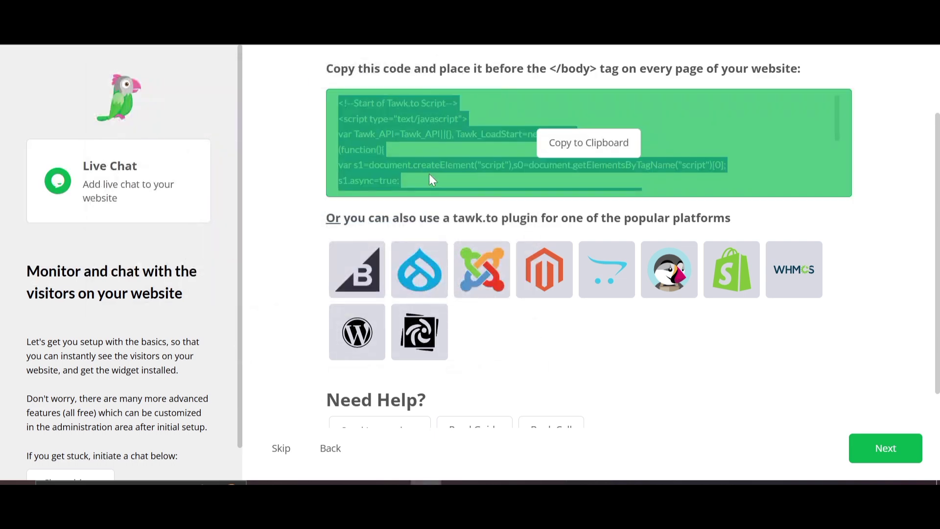
{"action": "scroll", "coordinate": [429, 175], "scroll_direction": "down", "scroll_amount": 1}
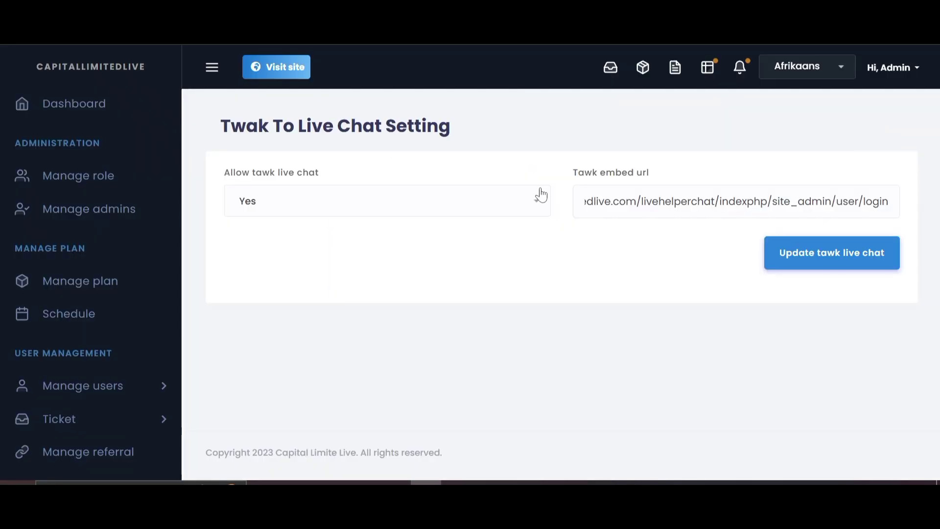
{"action": "left_click", "coordinate": [735, 201]}
{"action": "key", "text": "ctrl+a"}
{"action": "type", "text": "https://embed.tawk.to/678fa79d825083258e087f35/1ii4idg7k"}
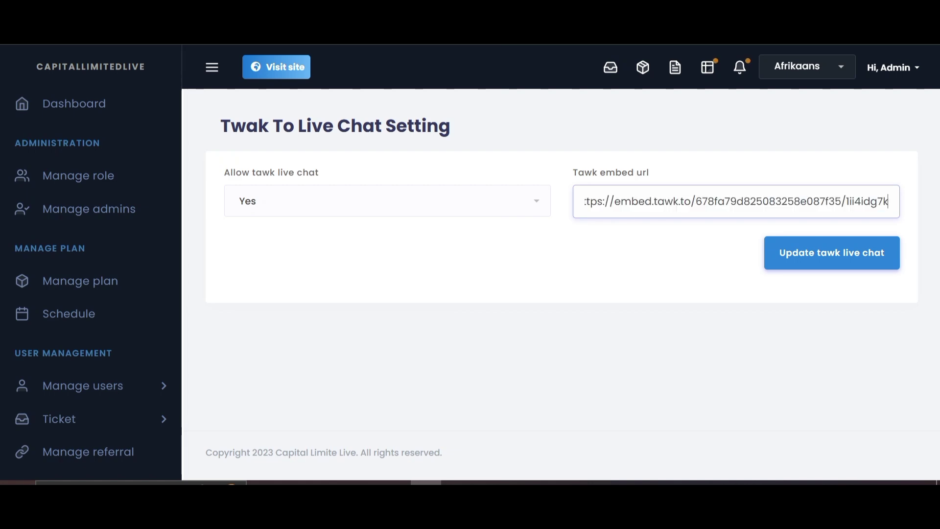
{"action": "left_click", "coordinate": [815, 256]}
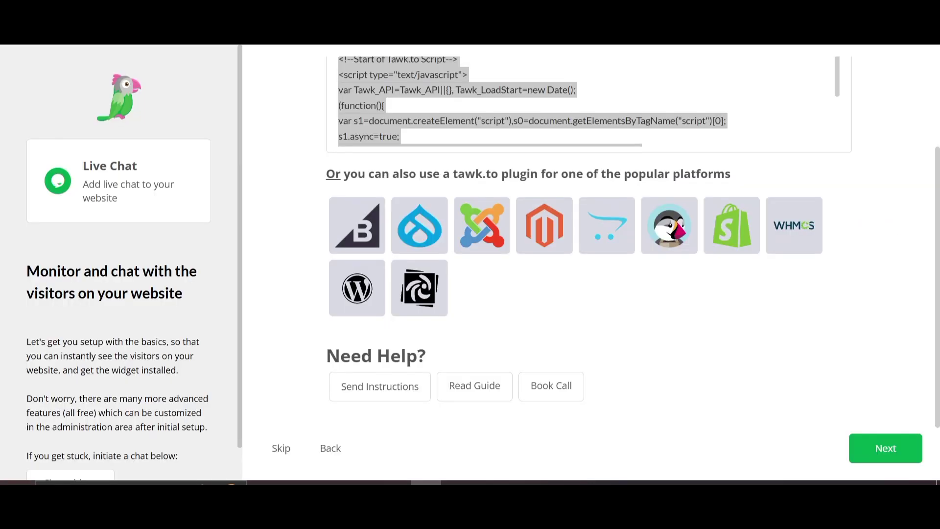
{"action": "key", "text": "ctrl+a"}
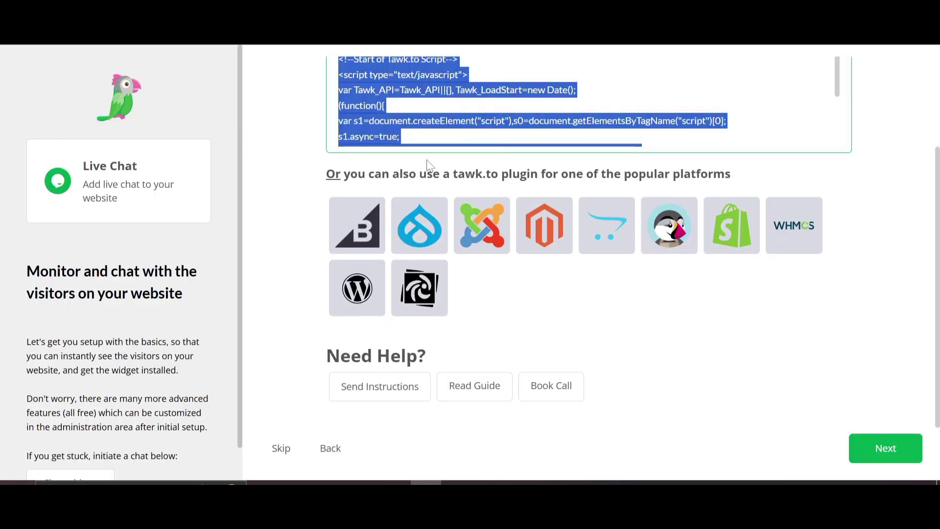
{"action": "scroll", "coordinate": [427, 165], "scroll_direction": "up", "scroll_amount": 3}
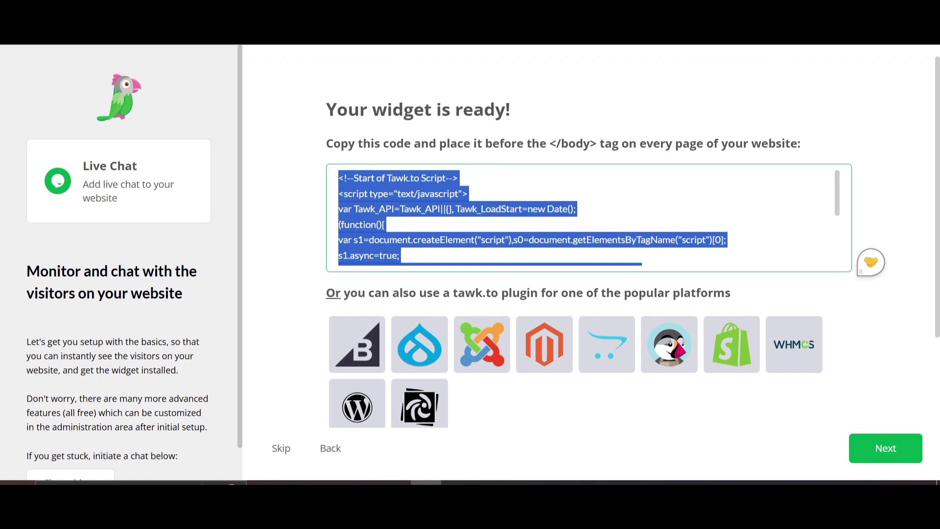
{"action": "scroll", "coordinate": [588, 236], "scroll_direction": "down", "scroll_amount": 2}
{"action": "mouse_move", "coordinate": [589, 243]}
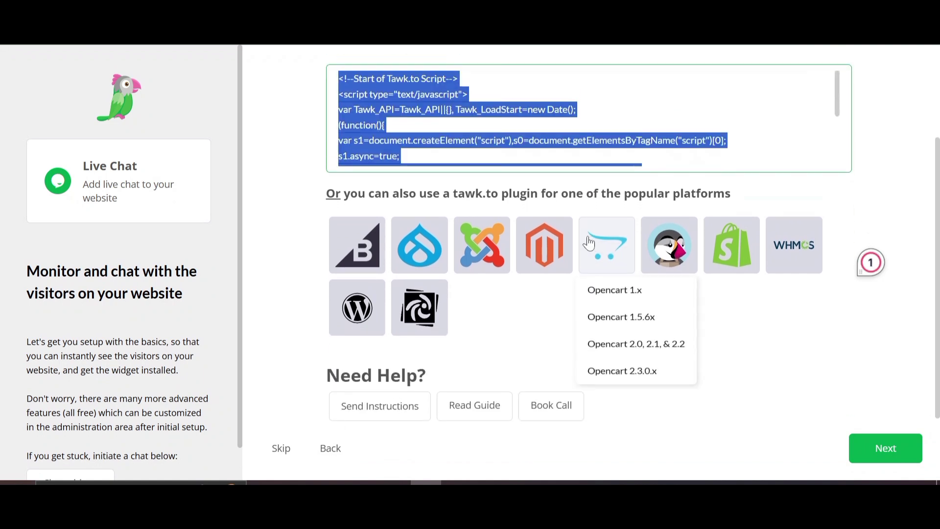
{"action": "scroll", "coordinate": [612, 230], "scroll_direction": "up", "scroll_amount": 2}
{"action": "mouse_move", "coordinate": [645, 215]}
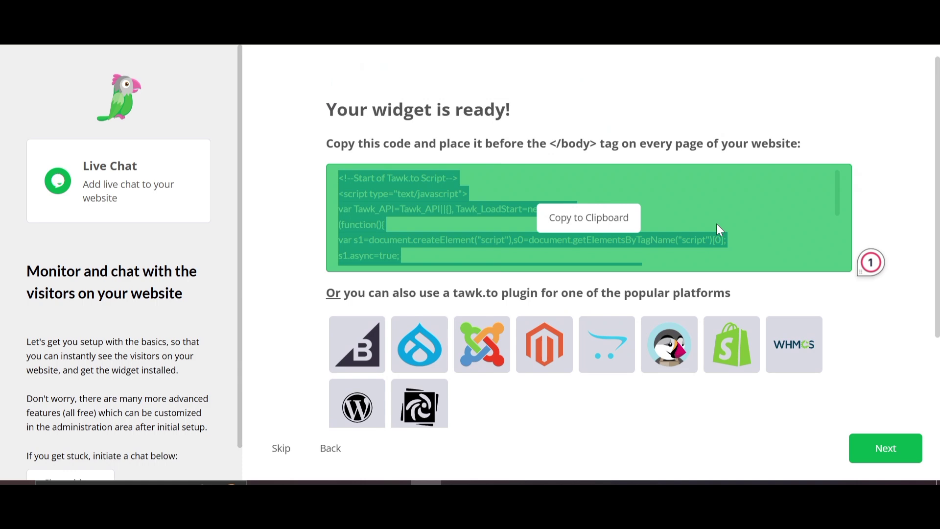
{"action": "scroll", "coordinate": [787, 418], "scroll_direction": "down", "scroll_amount": 2}
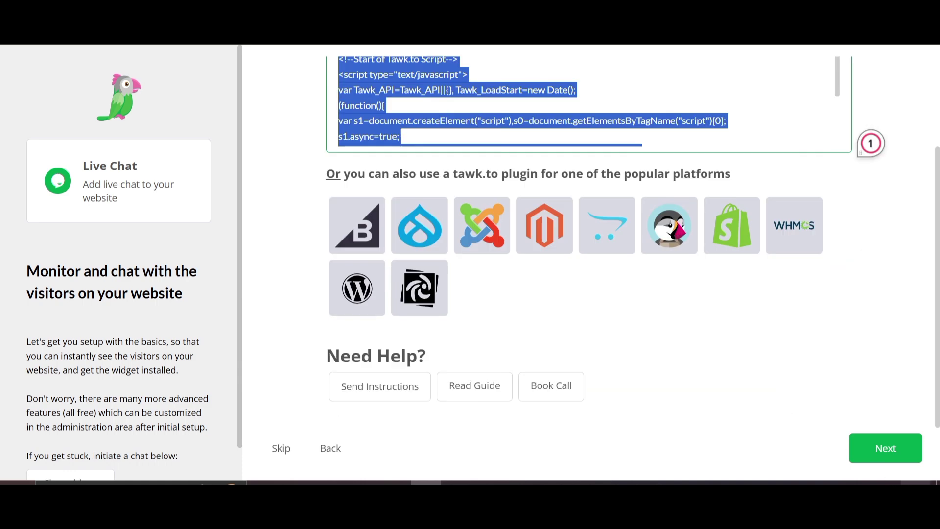
Continue past the widget code page, try to verify the chat widget connection, and skip the verification
{"action": "left_click", "coordinate": [867, 457]}
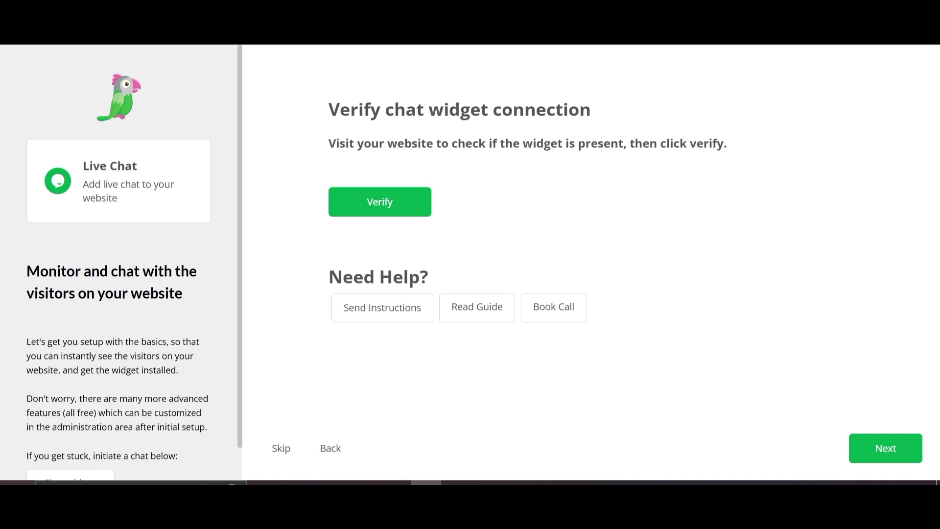
{"action": "left_click", "coordinate": [382, 201]}
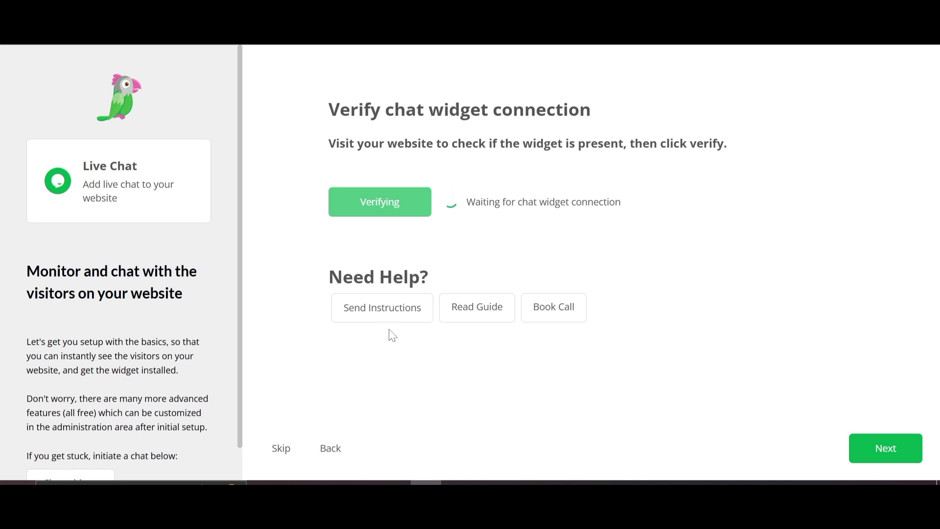
{"action": "left_click", "coordinate": [282, 449]}
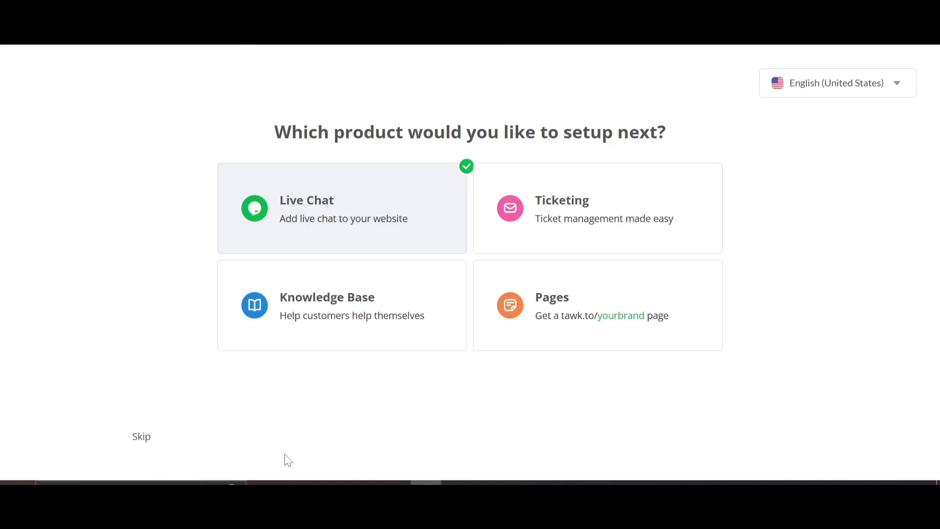
{"action": "left_click", "coordinate": [319, 227]}
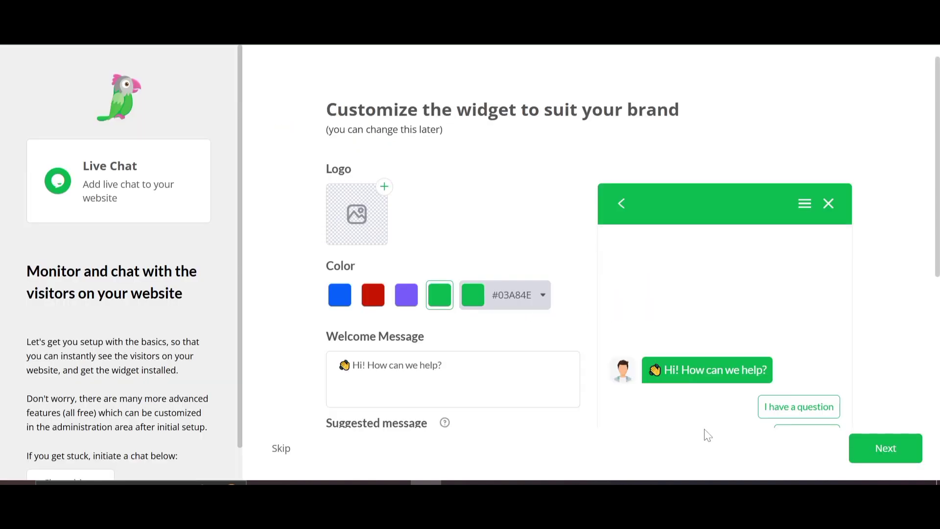
{"action": "left_click", "coordinate": [281, 448]}
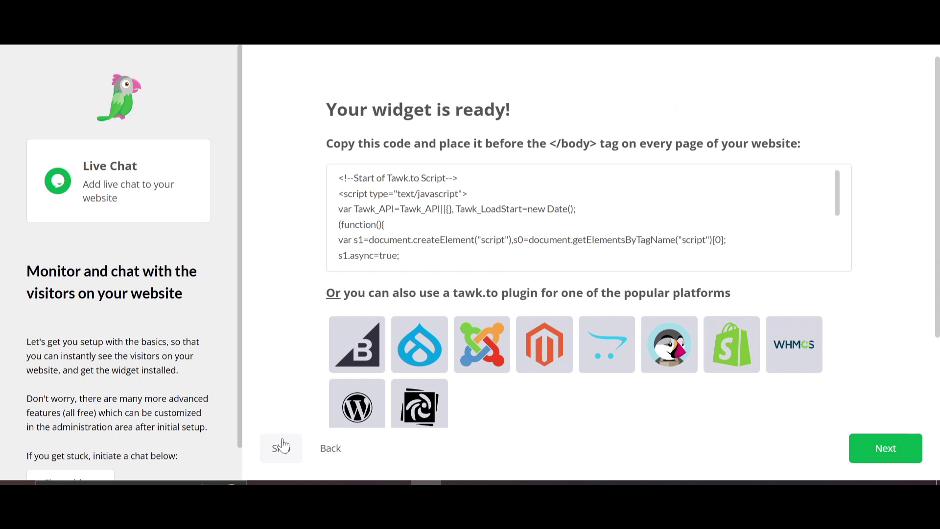
{"action": "left_click", "coordinate": [283, 446]}
Skip setting up another product and inviting teammates, and decline the tour of the tawk.to dashboard
{"action": "left_click", "coordinate": [126, 447]}
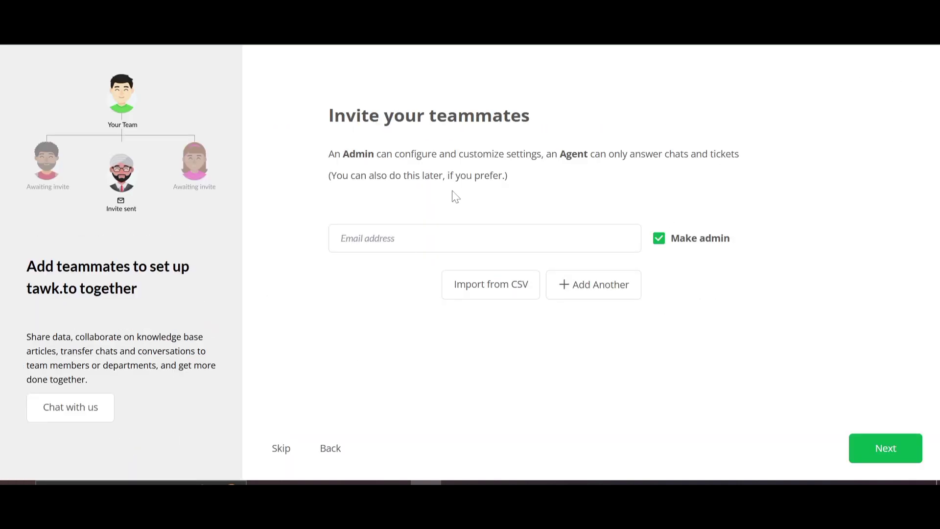
{"action": "left_click", "coordinate": [277, 452]}
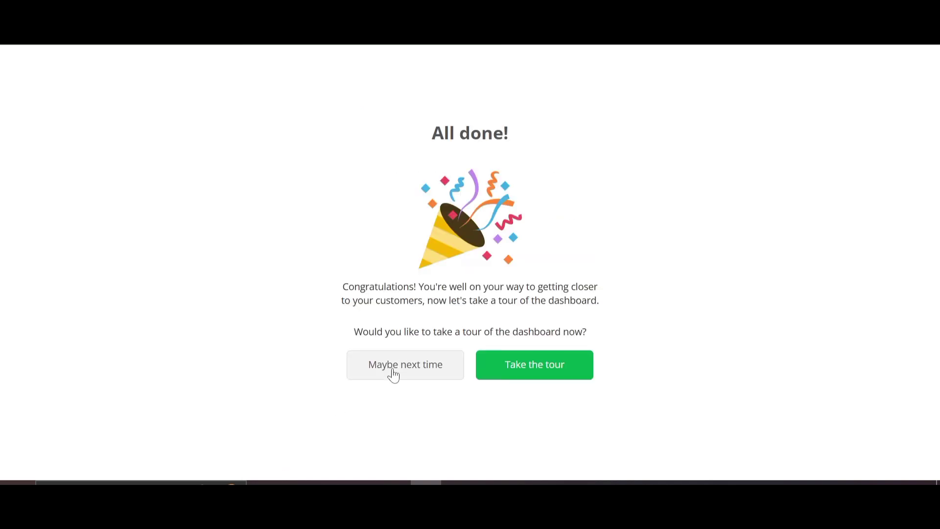
{"action": "left_click", "coordinate": [419, 371]}
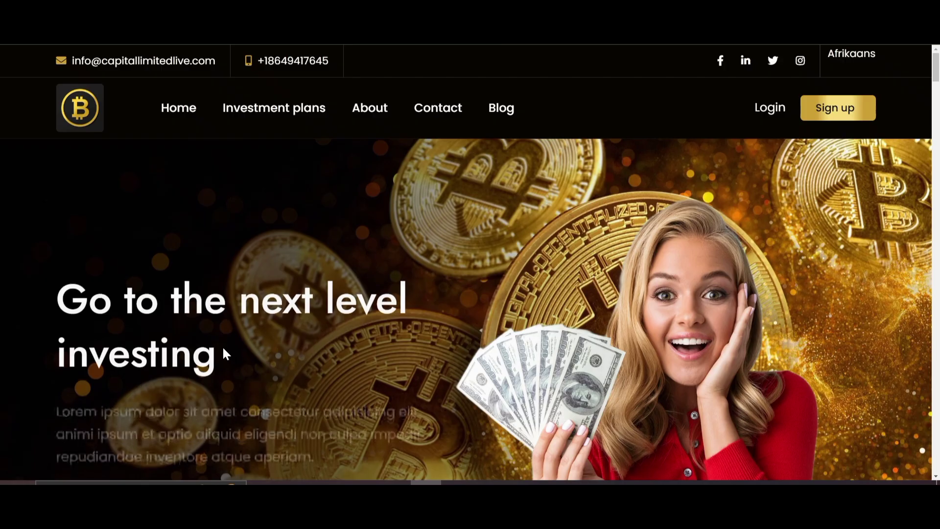
Open the live chat widget on the Capitallimitedlive home page and send the test message "hello"
{"action": "scroll", "coordinate": [225, 351], "scroll_direction": "down", "scroll_amount": 10}
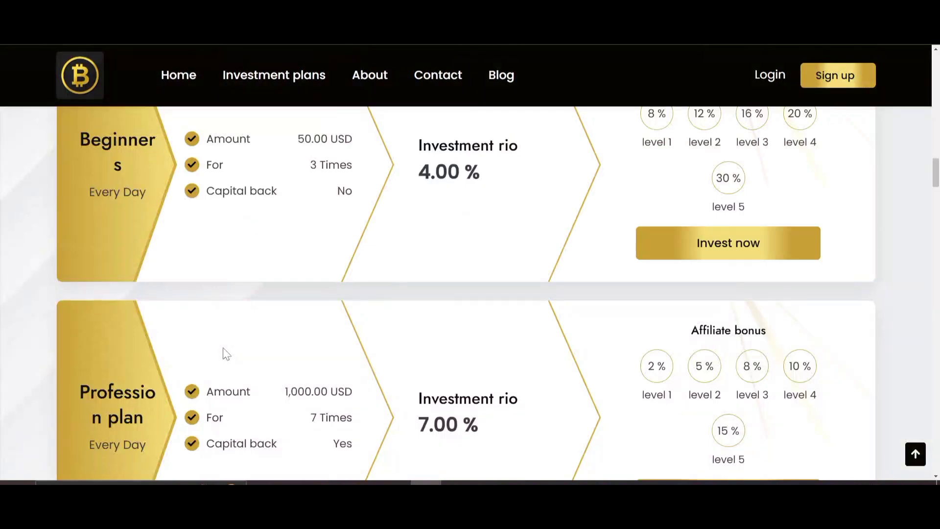
{"action": "scroll", "coordinate": [227, 354], "scroll_direction": "down", "scroll_amount": 8}
{"action": "scroll", "coordinate": [226, 354], "scroll_direction": "up", "scroll_amount": 12}
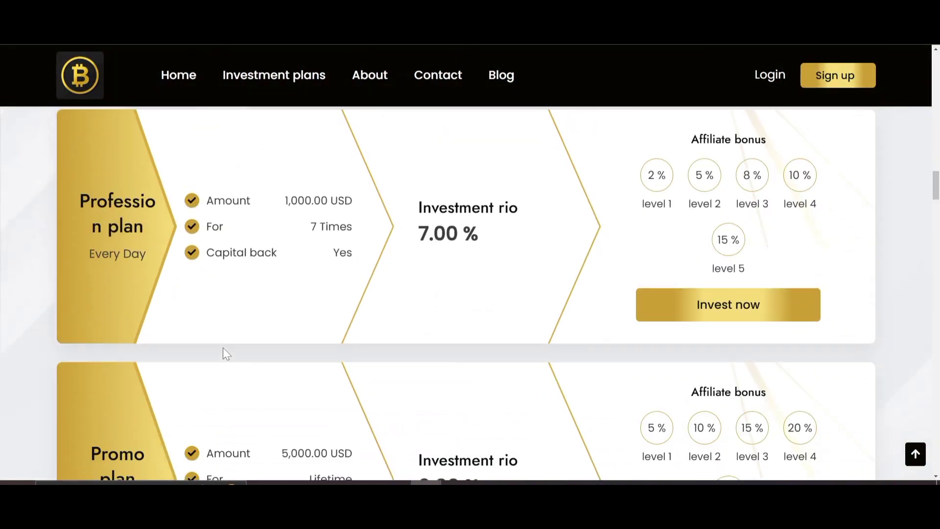
{"action": "scroll", "coordinate": [226, 353], "scroll_direction": "down", "scroll_amount": 19}
{"action": "scroll", "coordinate": [225, 351], "scroll_direction": "up", "scroll_amount": 6}
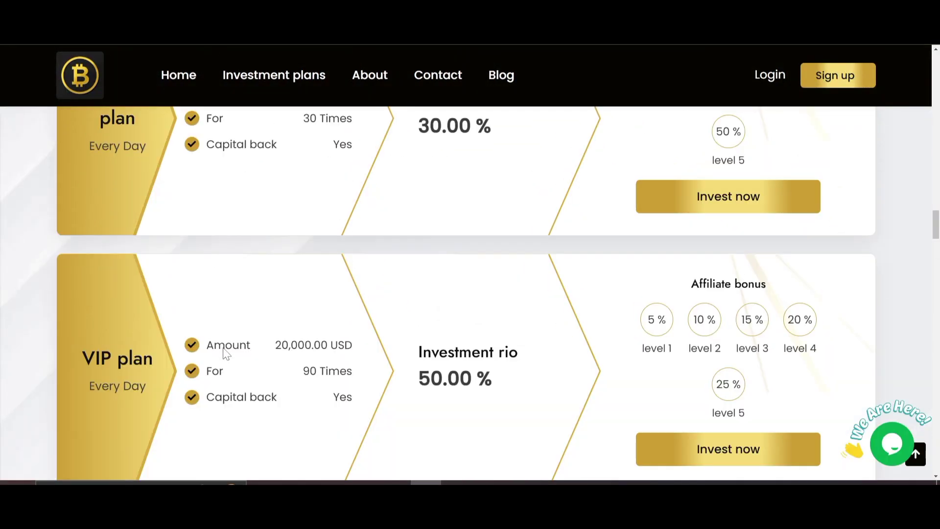
{"action": "left_click", "coordinate": [889, 441]}
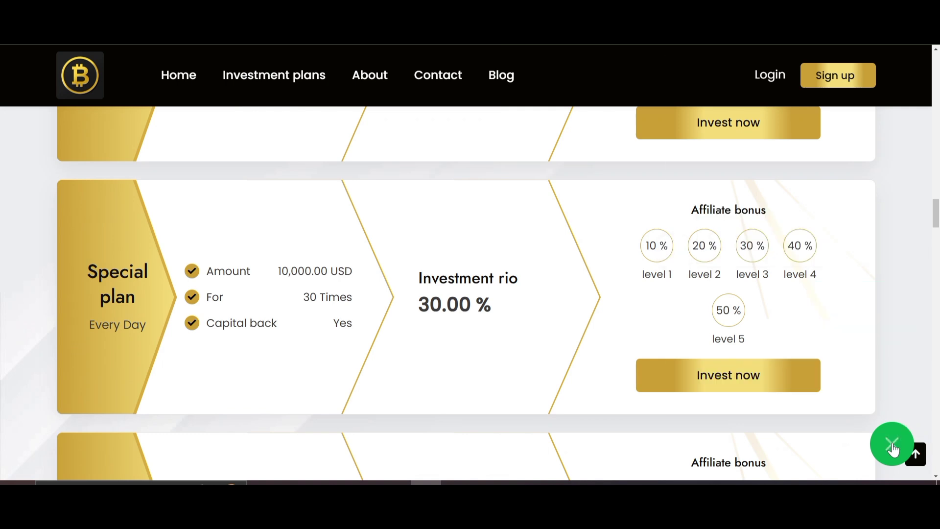
{"action": "left_click", "coordinate": [785, 393]}
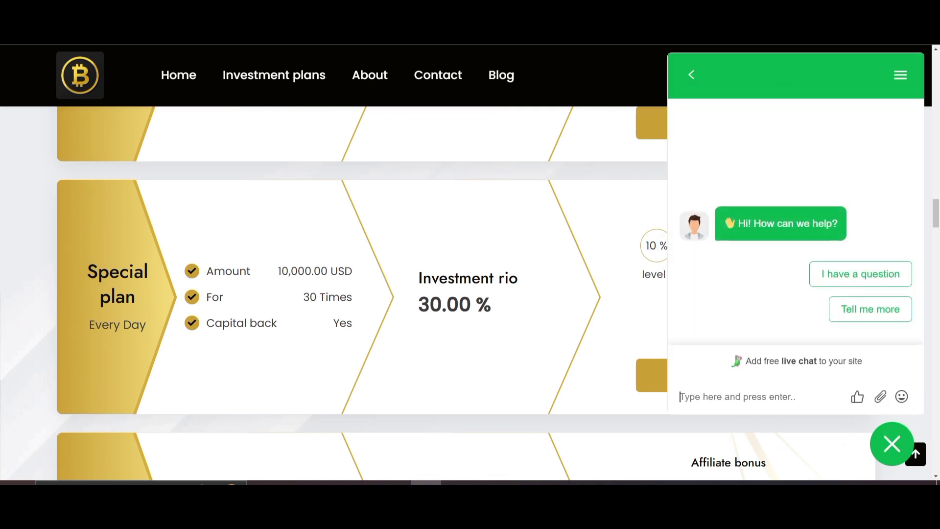
{"action": "type", "text": "hello"}
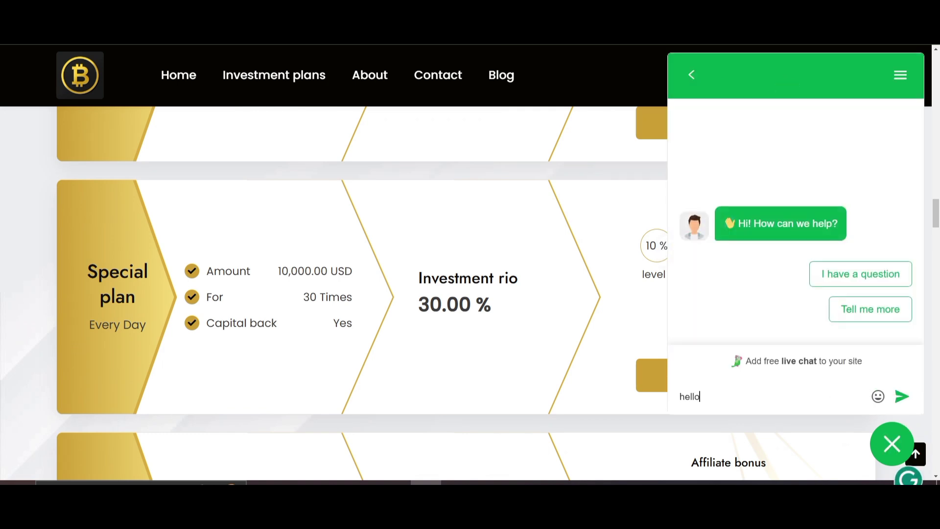
{"action": "left_click", "coordinate": [902, 396]}
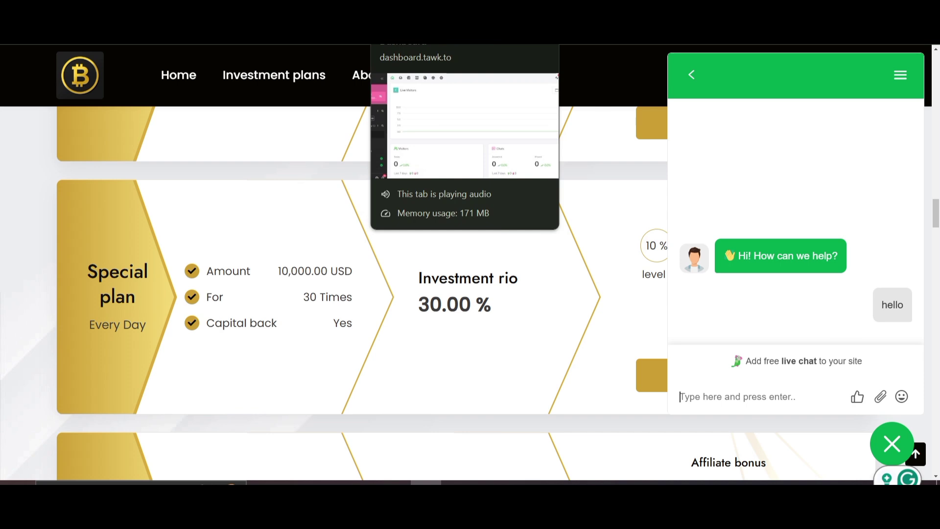
Switch to the tawk.to dashboard and examine the incoming visitor's details and the chat history
{"action": "left_click", "coordinate": [421, 27]}
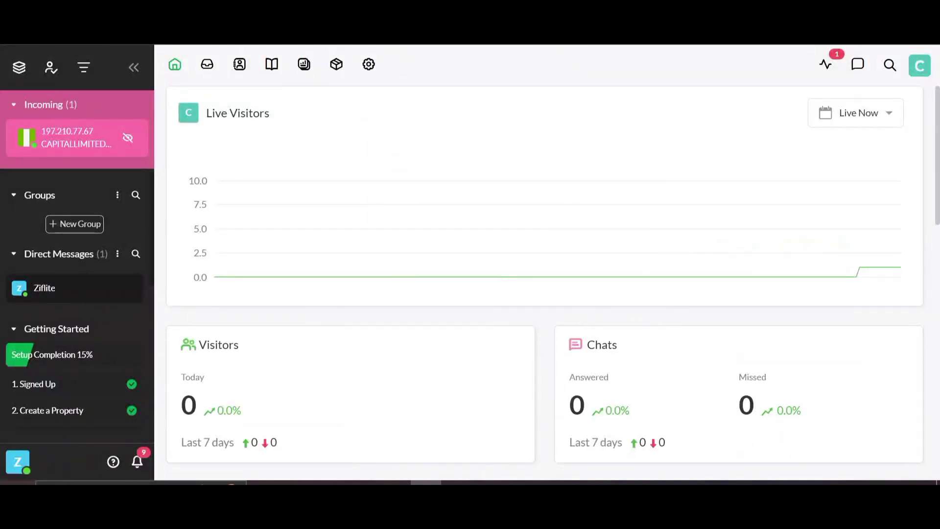
{"action": "scroll", "coordinate": [100, 367], "scroll_direction": "down", "scroll_amount": 3}
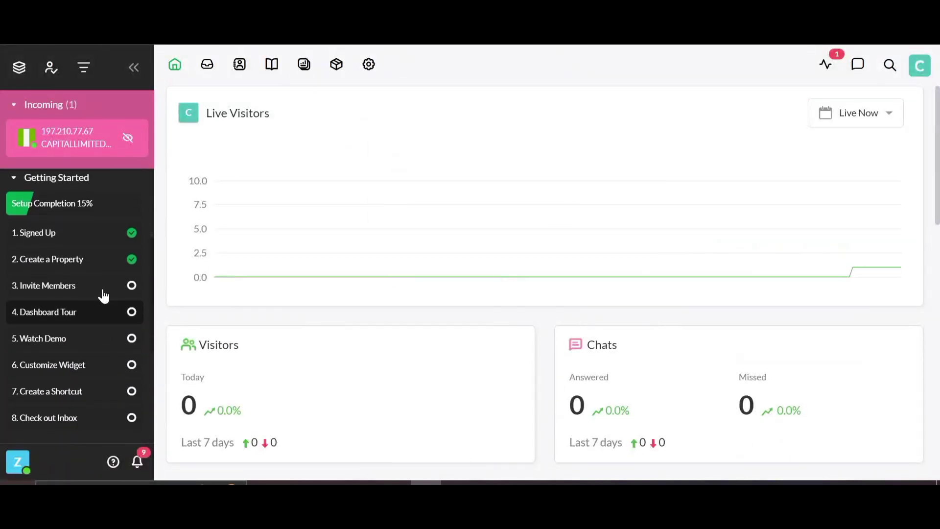
{"action": "scroll", "coordinate": [102, 292], "scroll_direction": "up", "scroll_amount": 3}
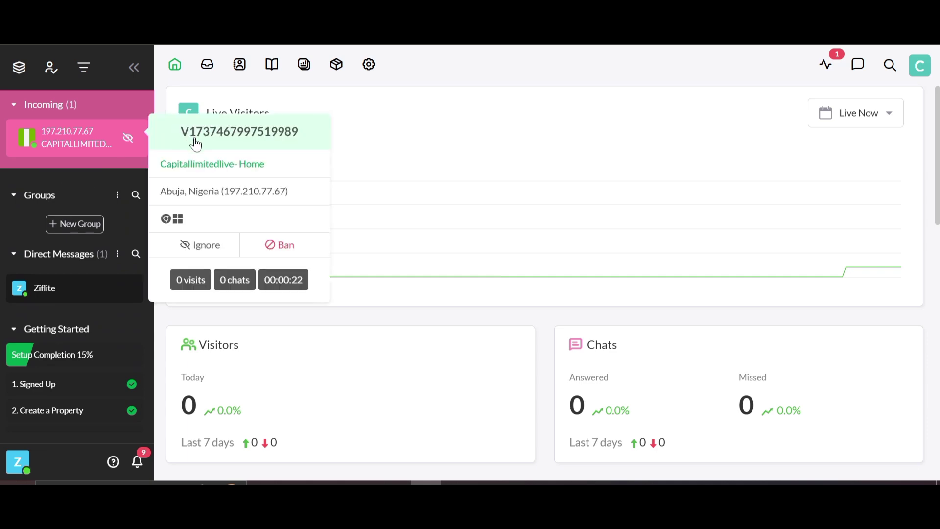
{"action": "scroll", "coordinate": [389, 299], "scroll_direction": "down", "scroll_amount": 6}
{"action": "scroll", "coordinate": [391, 299], "scroll_direction": "down", "scroll_amount": 3}
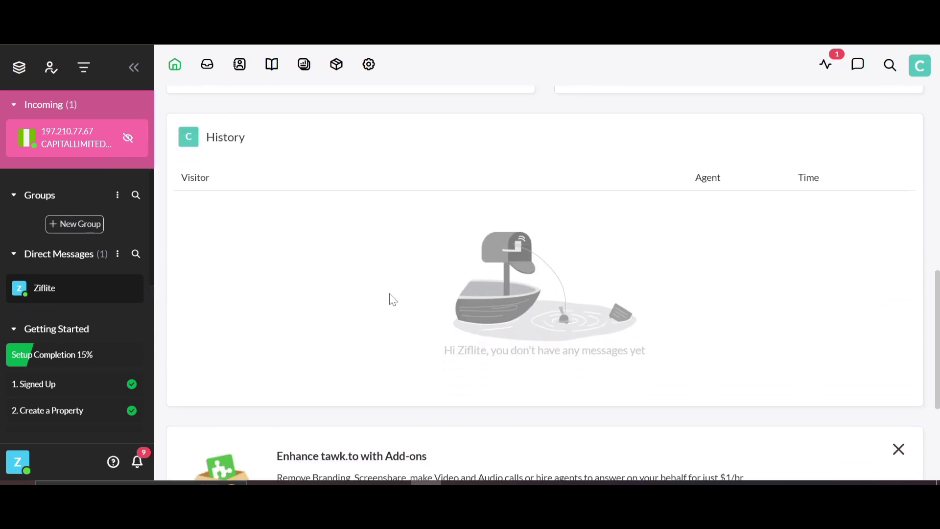
Open the agent's own direct message space and look through the setup checklist and the notifications
{"action": "scroll", "coordinate": [390, 299], "scroll_direction": "up", "scroll_amount": 10}
{"action": "left_click", "coordinate": [60, 302]}
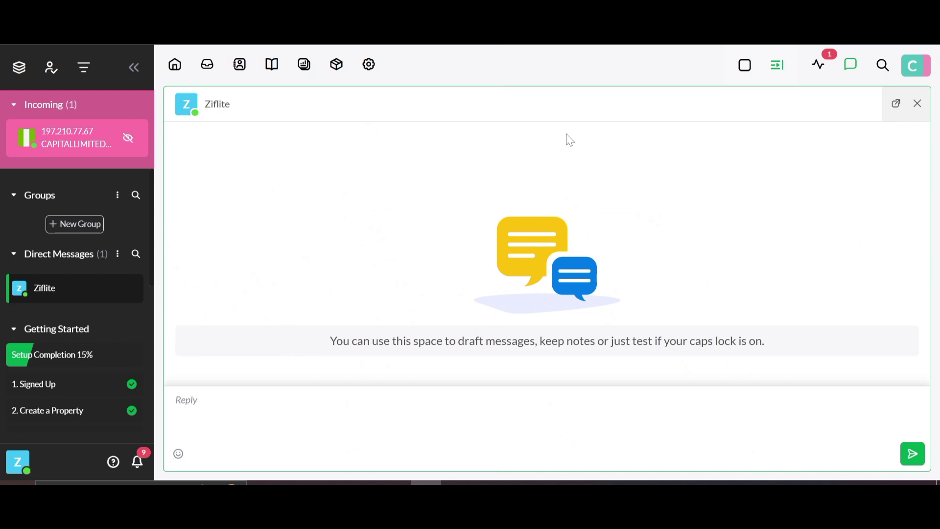
{"action": "scroll", "coordinate": [30, 315], "scroll_direction": "down", "scroll_amount": 3}
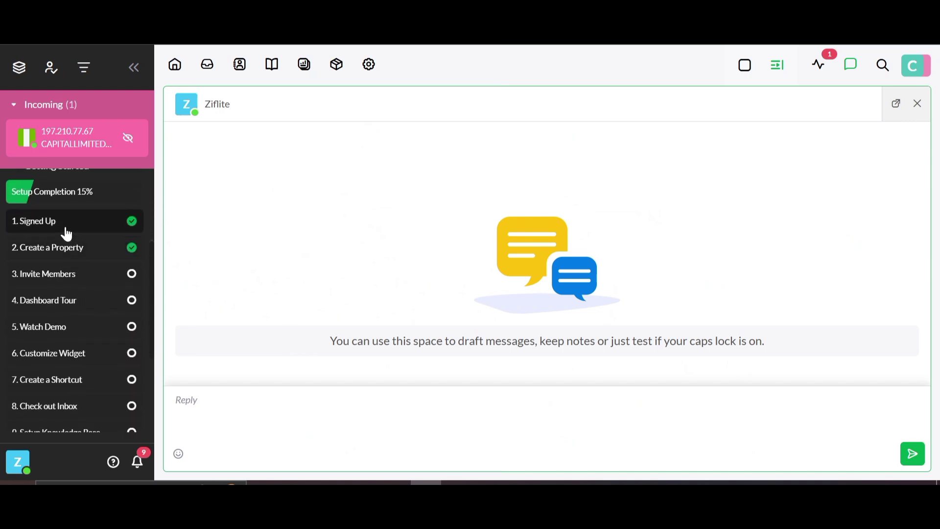
{"action": "scroll", "coordinate": [68, 235], "scroll_direction": "up", "scroll_amount": 3}
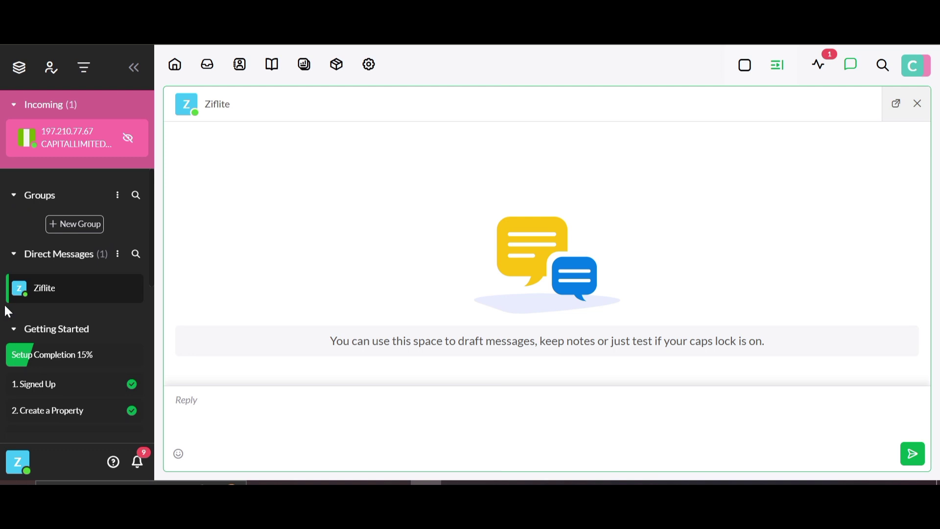
{"action": "left_click", "coordinate": [139, 462]}
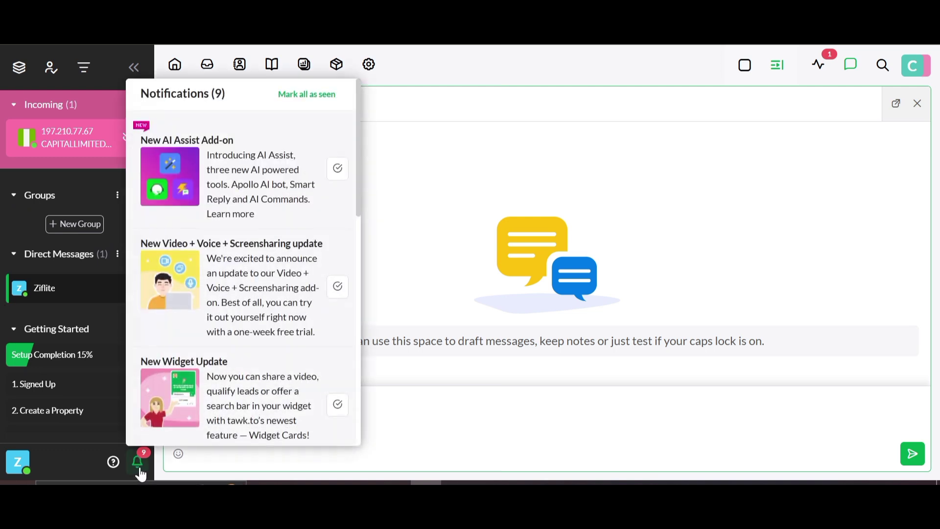
{"action": "left_click", "coordinate": [140, 471]}
Open the incoming visitor's conversation from the Capitallimitedlive site and join the chat
{"action": "mouse_move", "coordinate": [55, 146]}
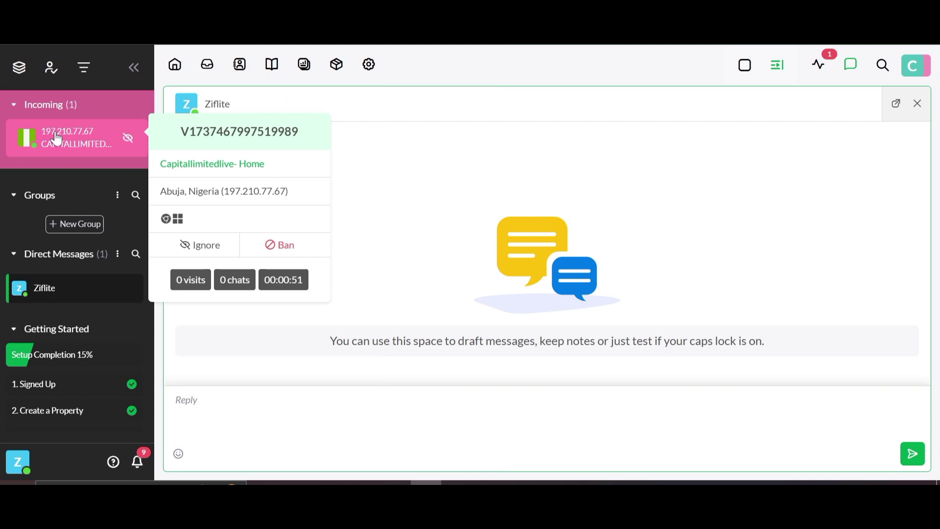
{"action": "left_click", "coordinate": [57, 139]}
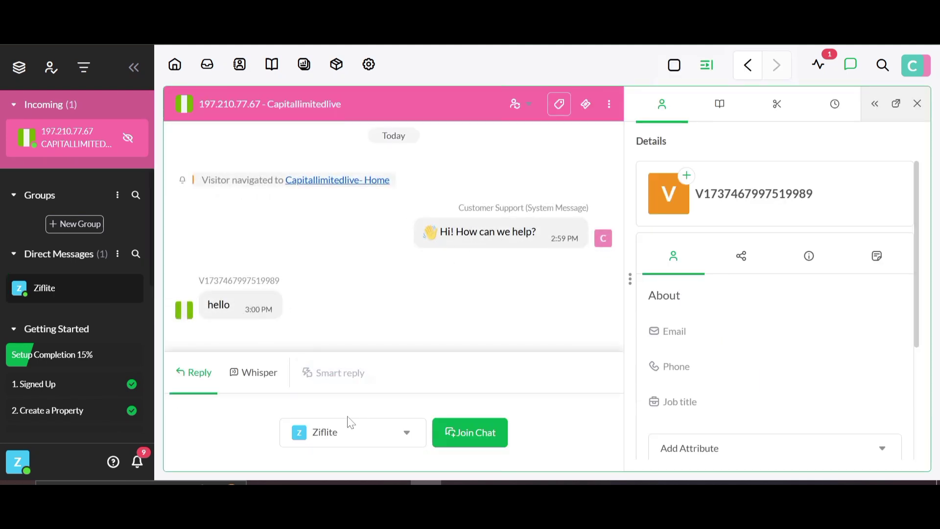
{"action": "left_click", "coordinate": [491, 443]}
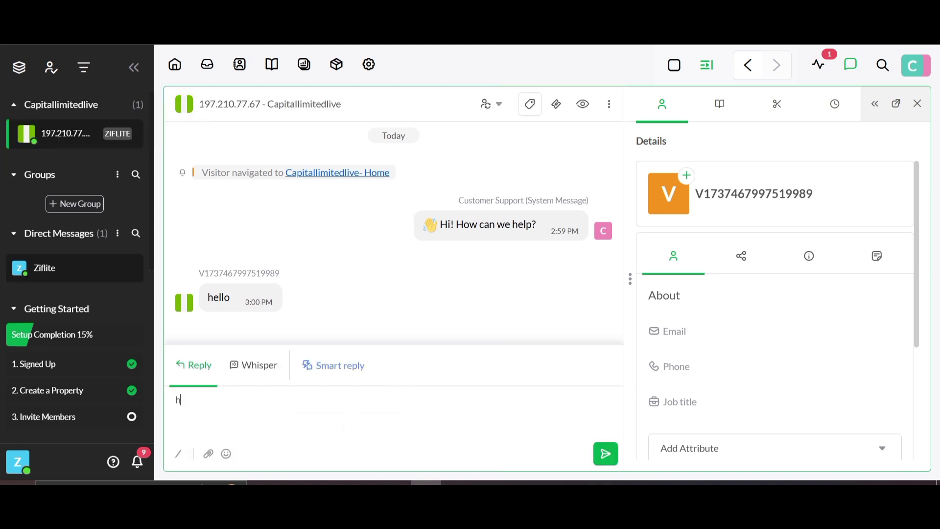
Send the visitor the reply "how are you" and switch to the Capitallimitedlive website to check it in the chat widget
{"action": "type", "text": "how are yiou"}
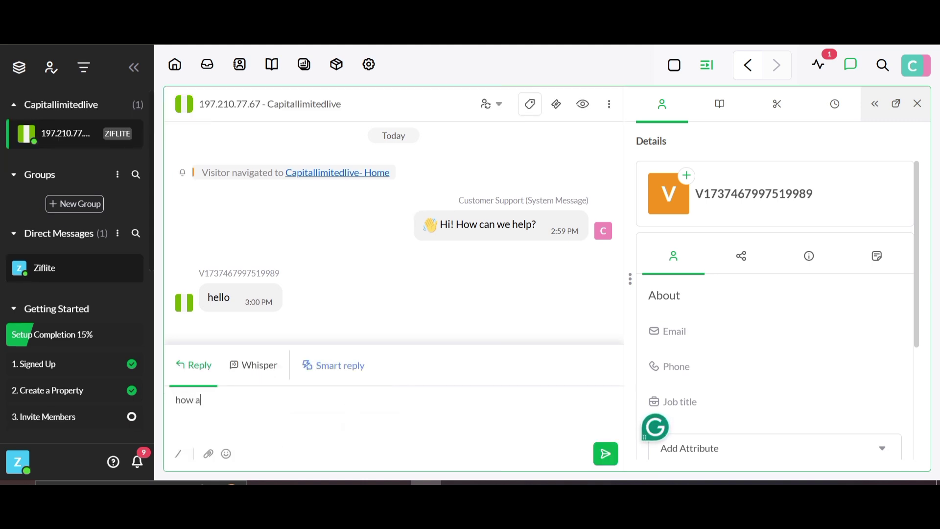
{"action": "key", "text": "BackSpace"}
{"action": "key", "text": "BackSpace"}
{"action": "key", "text": "BackSpace"}
{"action": "type", "text": "ou"}
{"action": "left_click", "coordinate": [605, 460]}
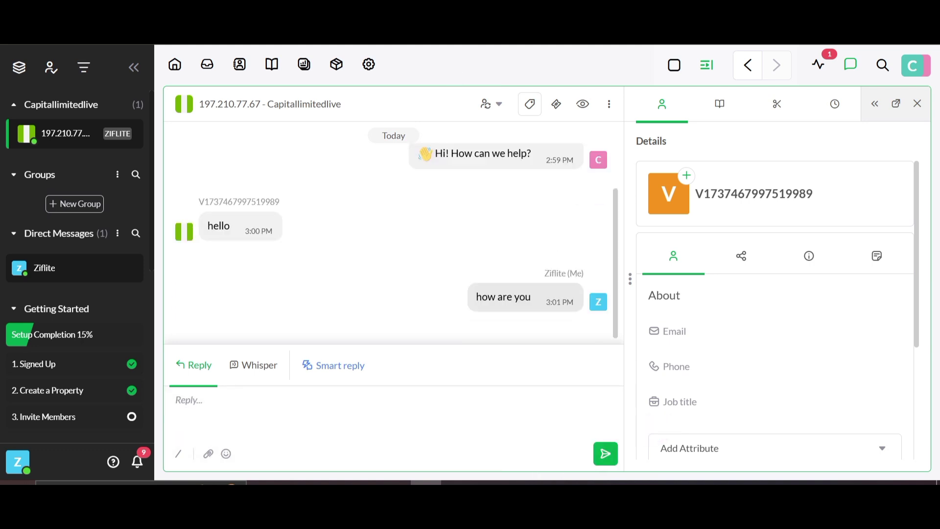
{"action": "key", "text": "alt+Tab"}
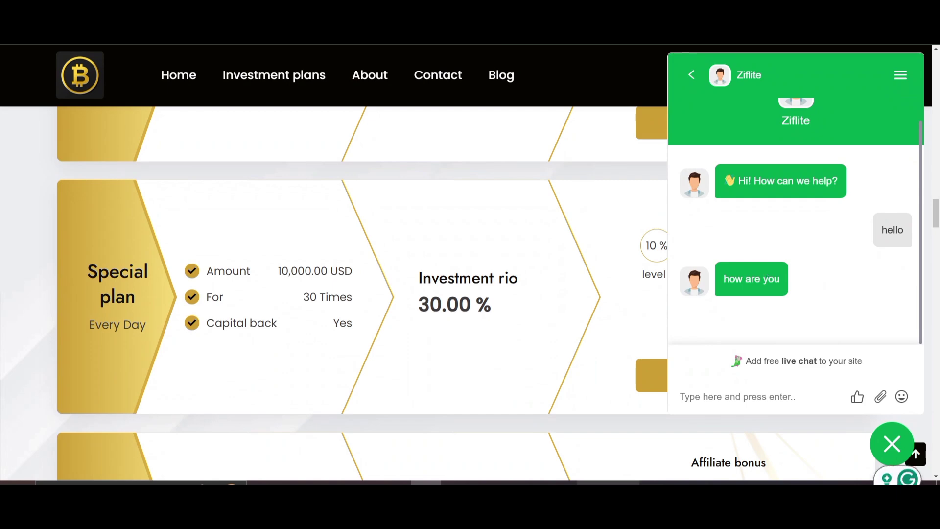
{"action": "key", "text": "alt+Tab"}
{"action": "scroll", "coordinate": [531, 250], "scroll_direction": "down", "scroll_amount": 1}
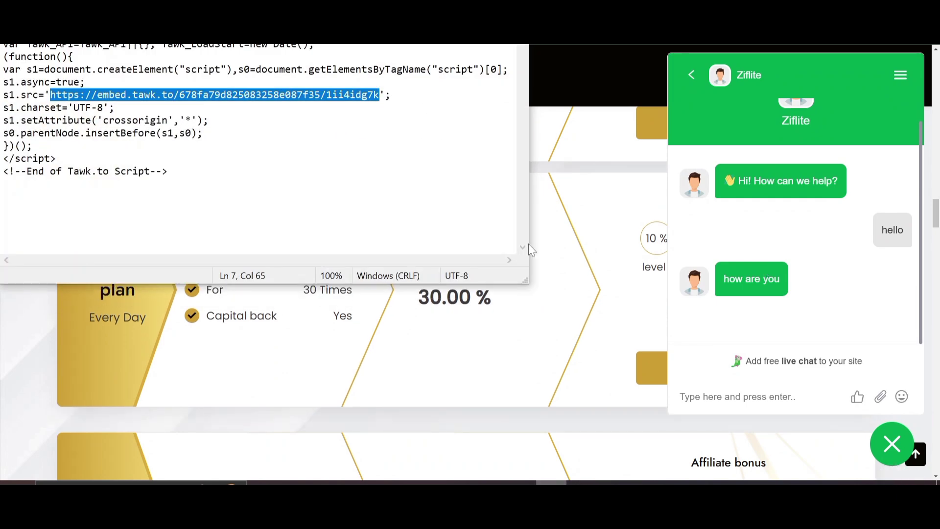
{"action": "scroll", "coordinate": [531, 250], "scroll_direction": "up", "scroll_amount": 1}
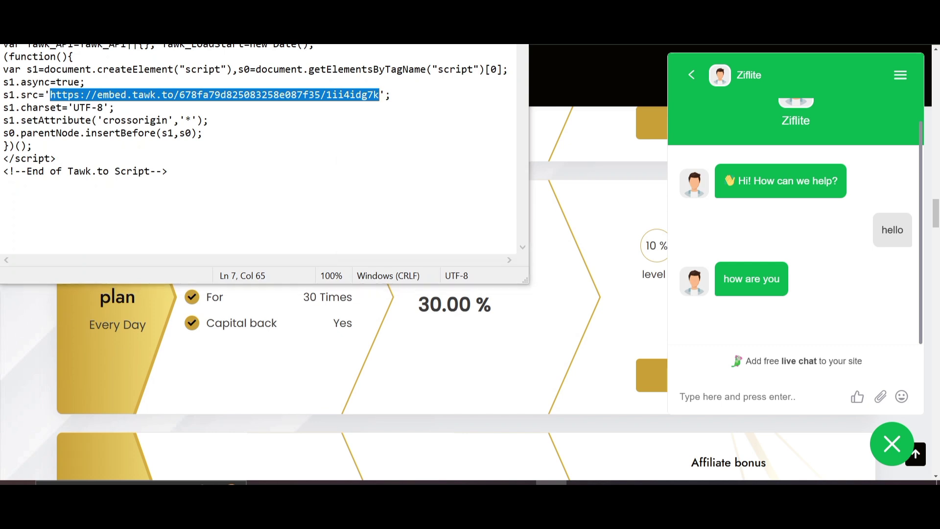
{"action": "key", "text": "alt+F4"}
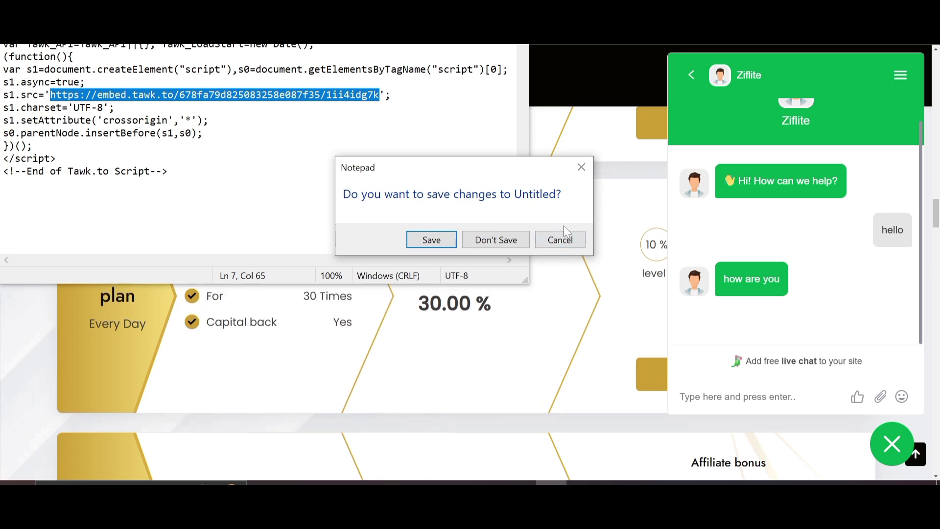
{"action": "left_click", "coordinate": [561, 240]}
{"action": "left_click", "coordinate": [410, 344]}
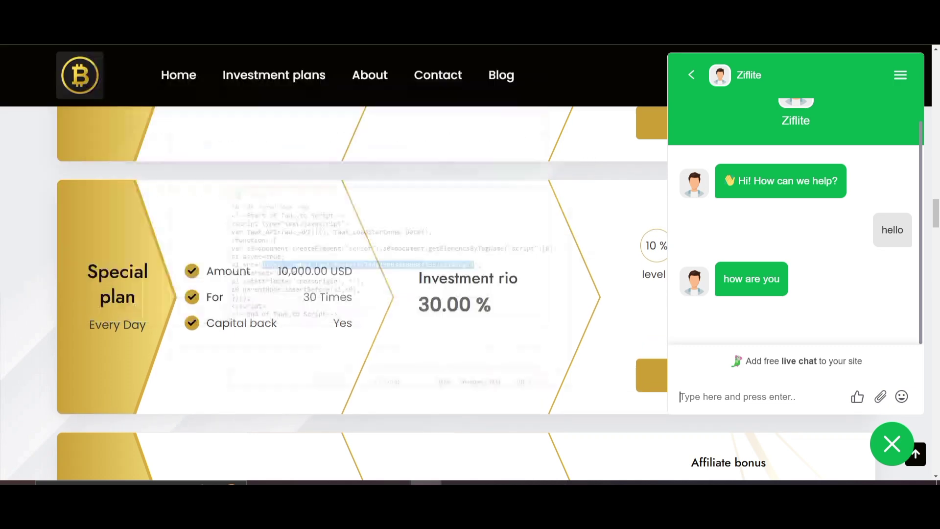
Minimize the chat widget on the website and switch back to the visitor's conversation in the tawk.to dashboard
{"action": "scroll", "coordinate": [411, 344], "scroll_direction": "down", "scroll_amount": 10}
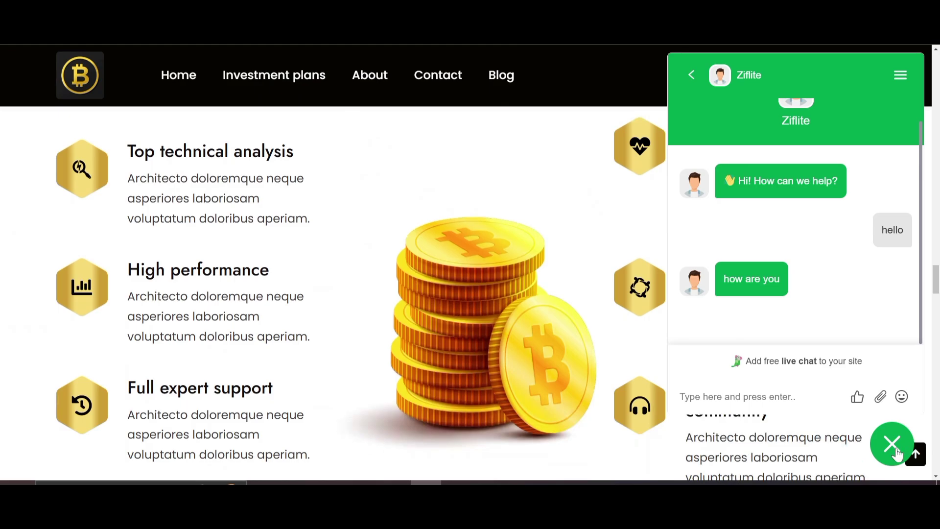
{"action": "left_click", "coordinate": [893, 444]}
{"action": "scroll", "coordinate": [552, 300], "scroll_direction": "up", "scroll_amount": 15}
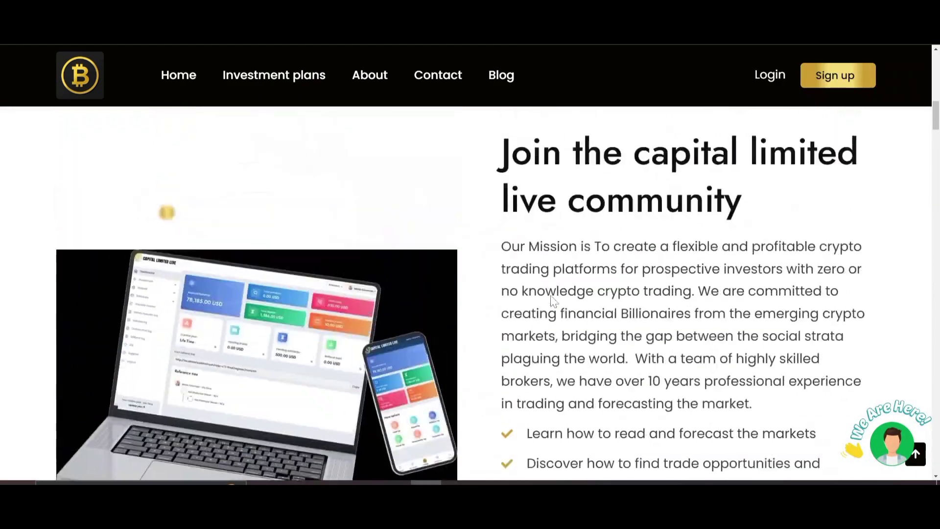
{"action": "key", "text": "alt+Tab"}
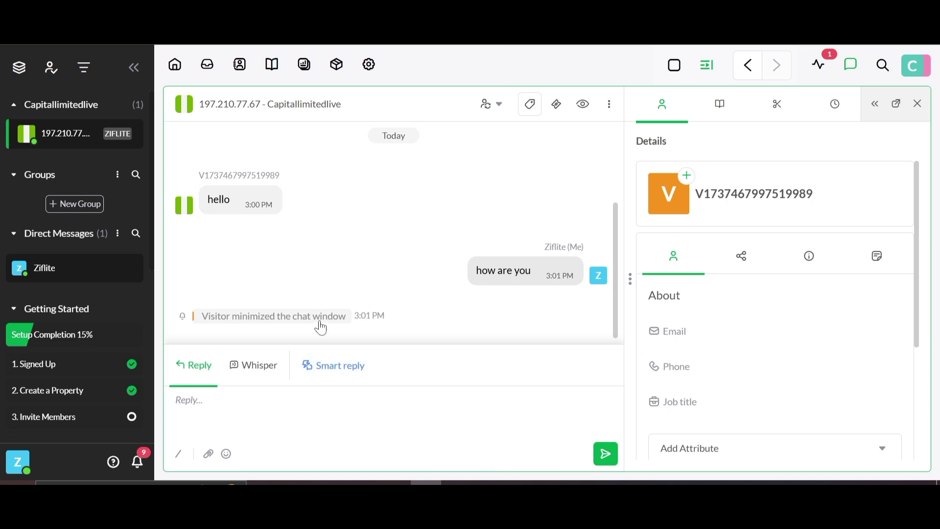
Open the property's administration settings and examine the Overview page and the Shortcuts settings
{"action": "left_click", "coordinate": [368, 69]}
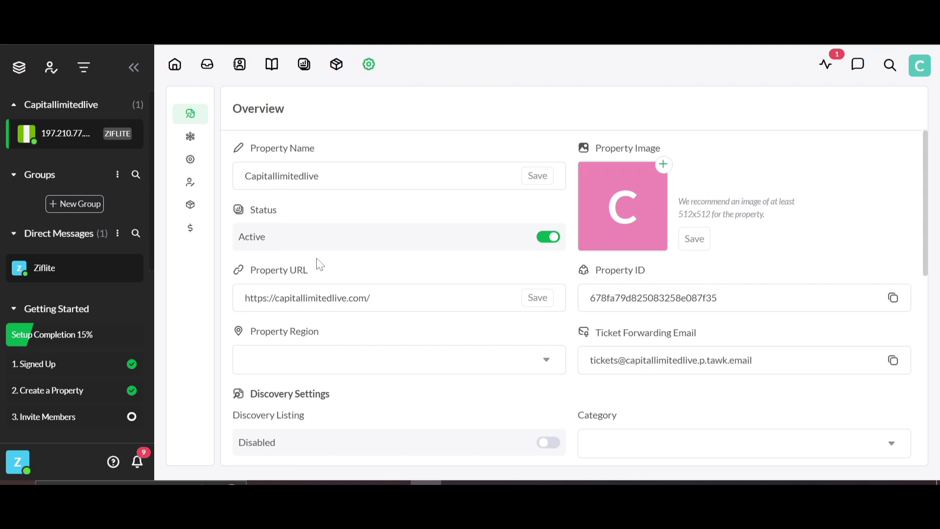
{"action": "scroll", "coordinate": [320, 265], "scroll_direction": "down", "scroll_amount": 2}
{"action": "scroll", "coordinate": [320, 264], "scroll_direction": "up", "scroll_amount": 2}
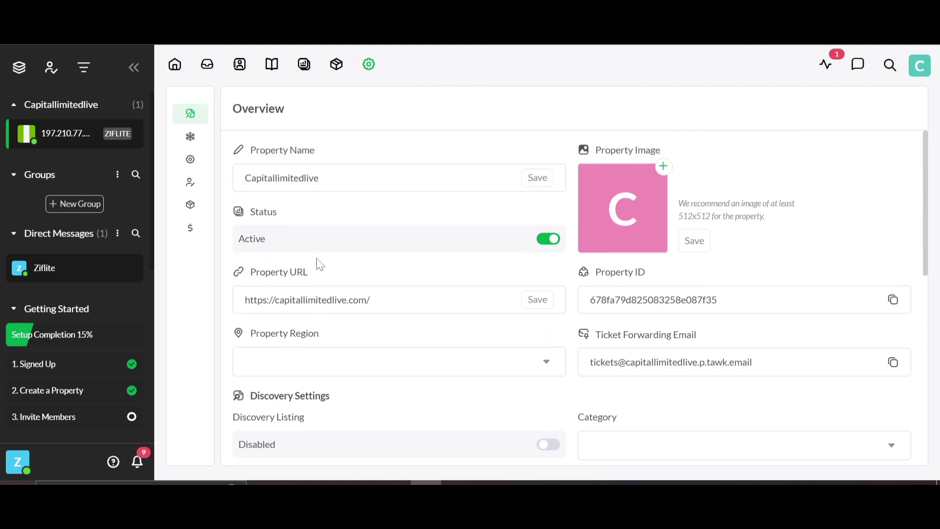
{"action": "scroll", "coordinate": [320, 264], "scroll_direction": "down", "scroll_amount": 4}
{"action": "scroll", "coordinate": [319, 265], "scroll_direction": "up", "scroll_amount": 2}
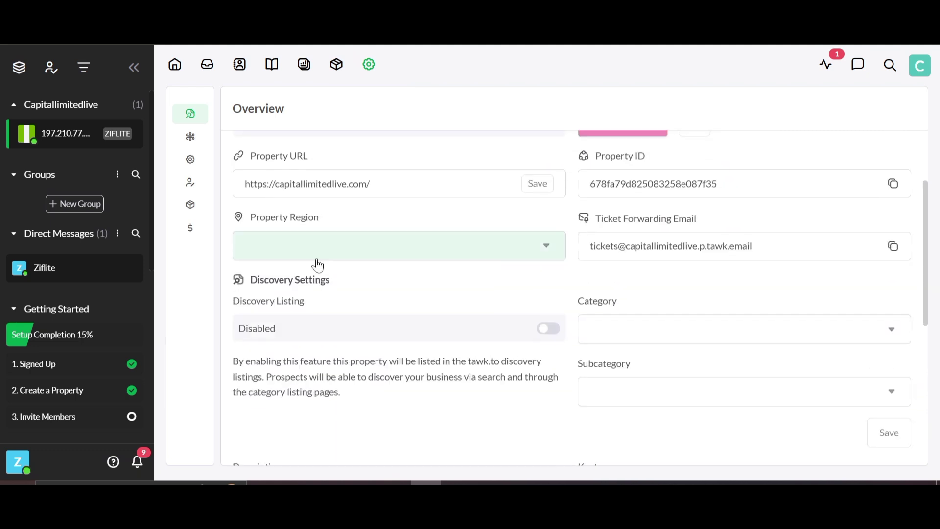
{"action": "scroll", "coordinate": [320, 265], "scroll_direction": "up", "scroll_amount": 1}
{"action": "scroll", "coordinate": [319, 264], "scroll_direction": "down", "scroll_amount": 8}
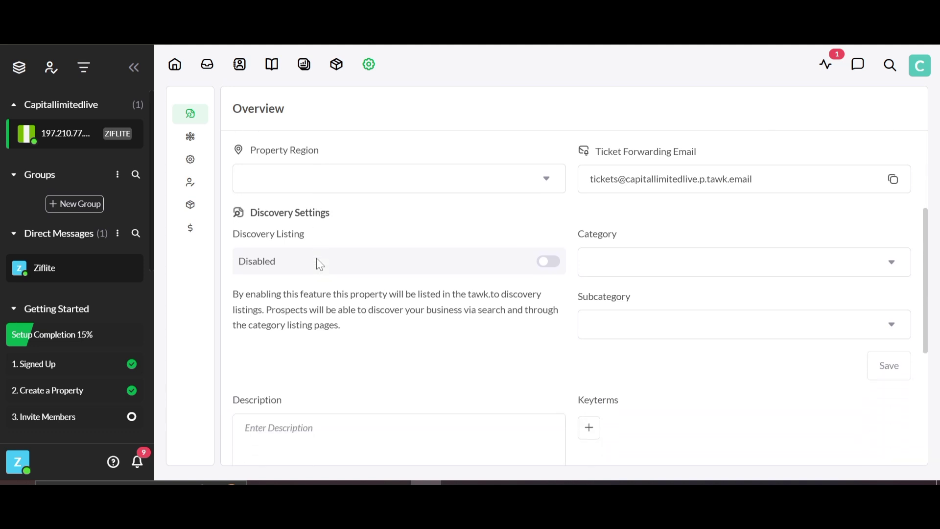
{"action": "scroll", "coordinate": [319, 265], "scroll_direction": "down", "scroll_amount": 1}
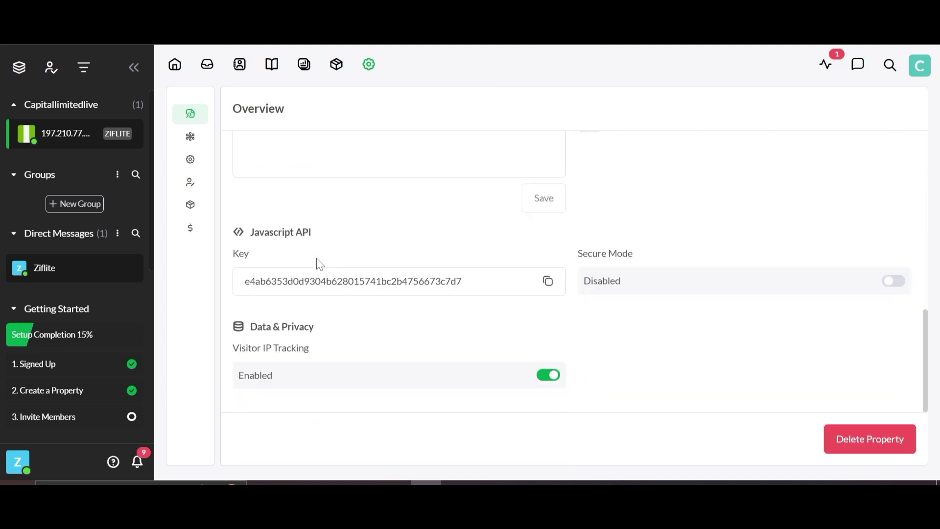
{"action": "scroll", "coordinate": [319, 265], "scroll_direction": "up", "scroll_amount": 6}
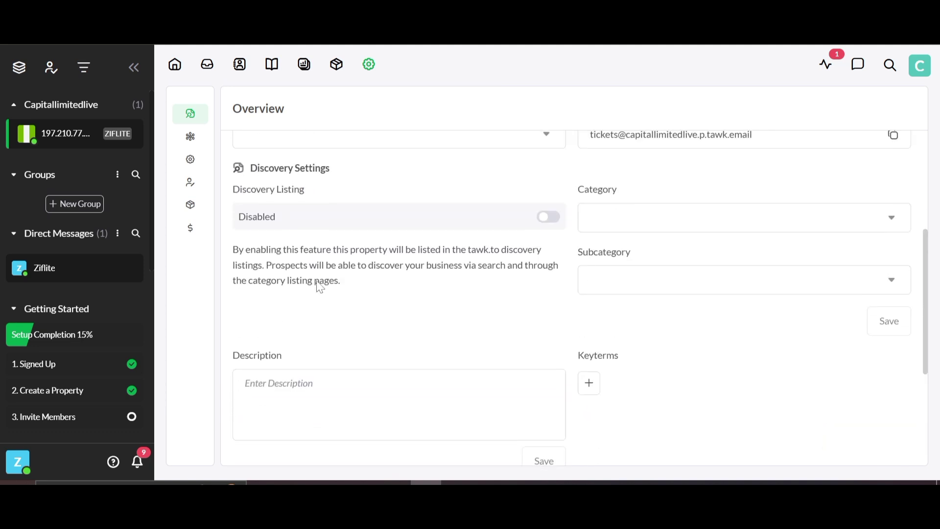
{"action": "mouse_move", "coordinate": [190, 192]}
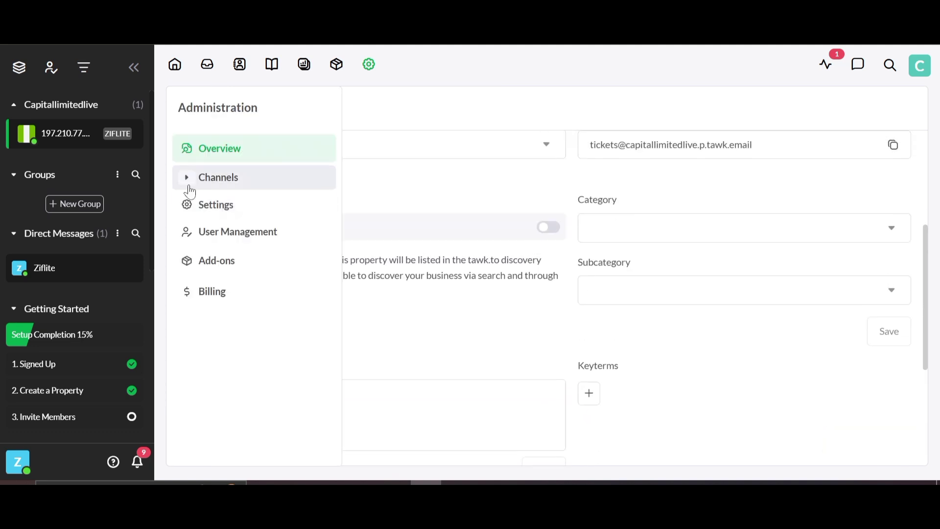
{"action": "left_click", "coordinate": [214, 211]}
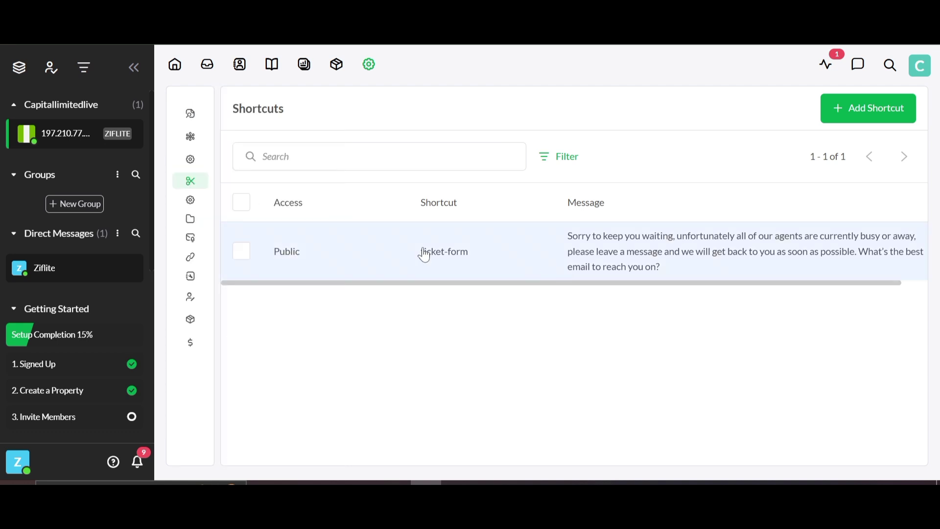
Open the Chat Widget channel settings and copy the widget code to the clipboard
{"action": "mouse_move", "coordinate": [189, 156]}
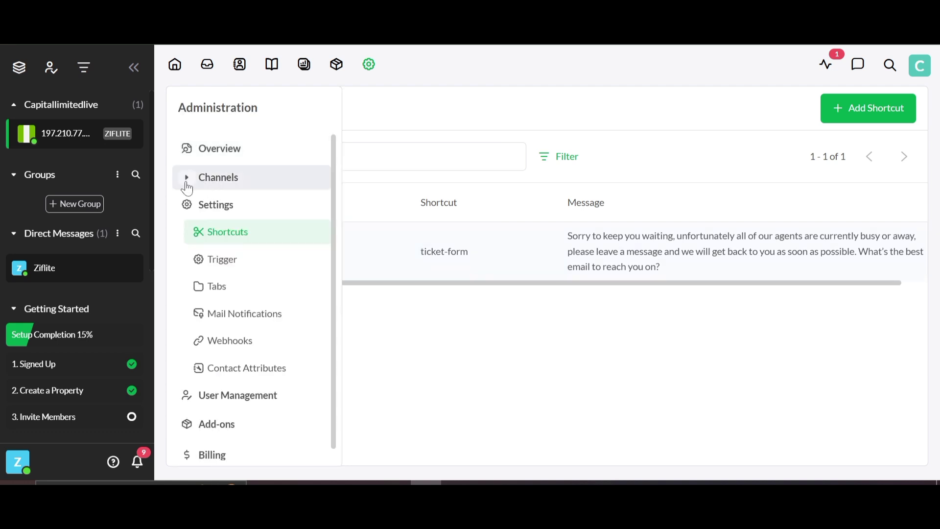
{"action": "left_click", "coordinate": [188, 181]}
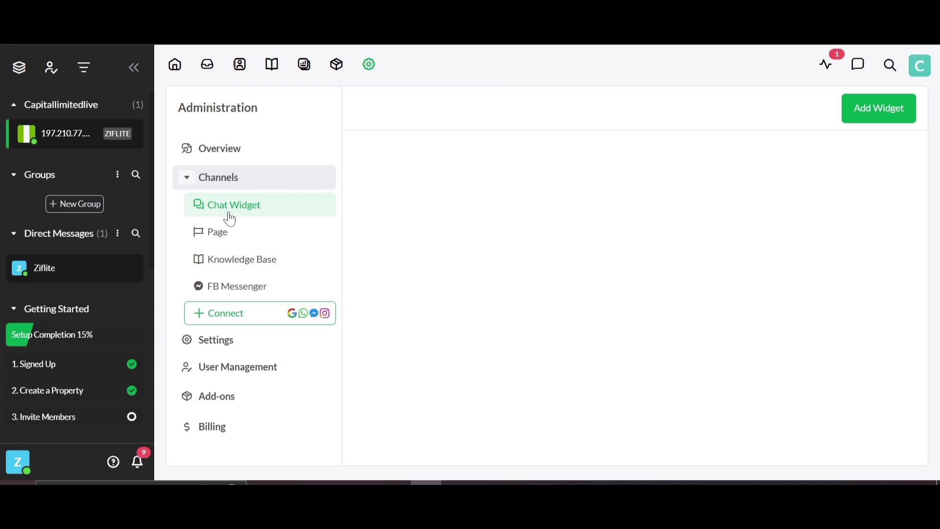
{"action": "mouse_move", "coordinate": [612, 349]}
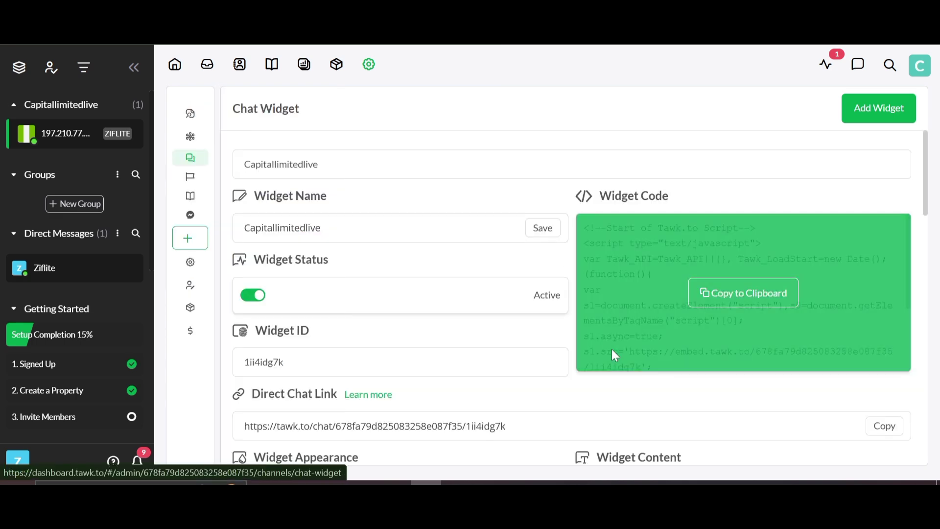
{"action": "left_click", "coordinate": [709, 294]}
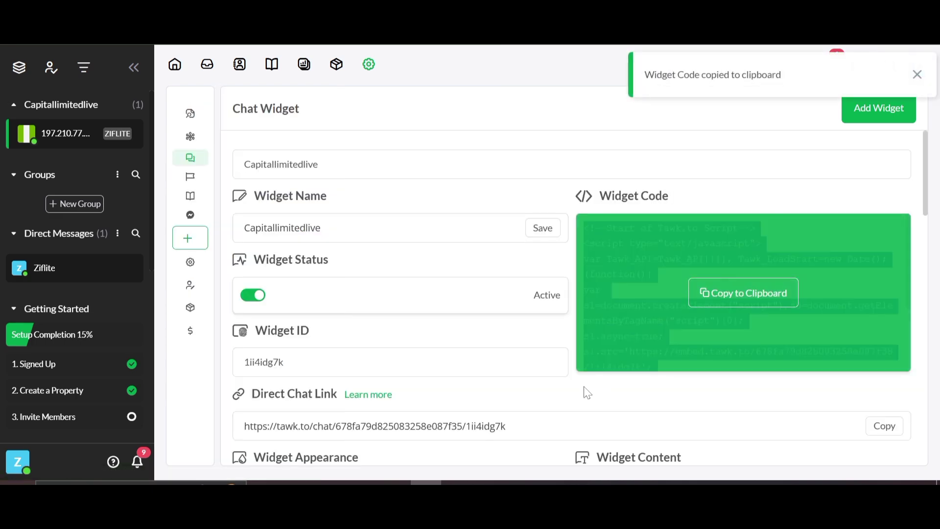
Switch to Notepad, replace its contents with the copied widget code, and select the embed URL in the script's s1.src line
{"action": "key", "text": "alt+Tab"}
{"action": "left_click", "coordinate": [167, 170]}
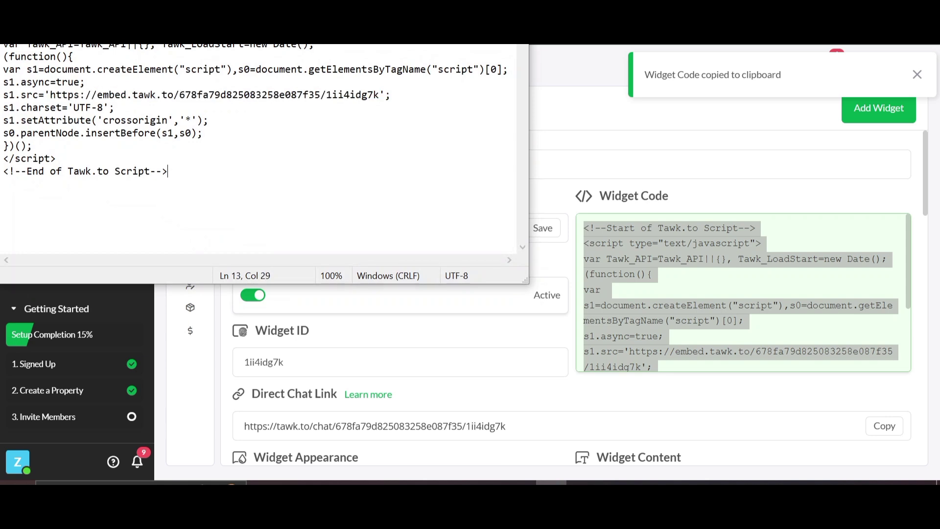
{"action": "key", "text": "ctrl+a"}
{"action": "key", "text": "Delete"}
{"action": "key", "text": "ctrl+v"}
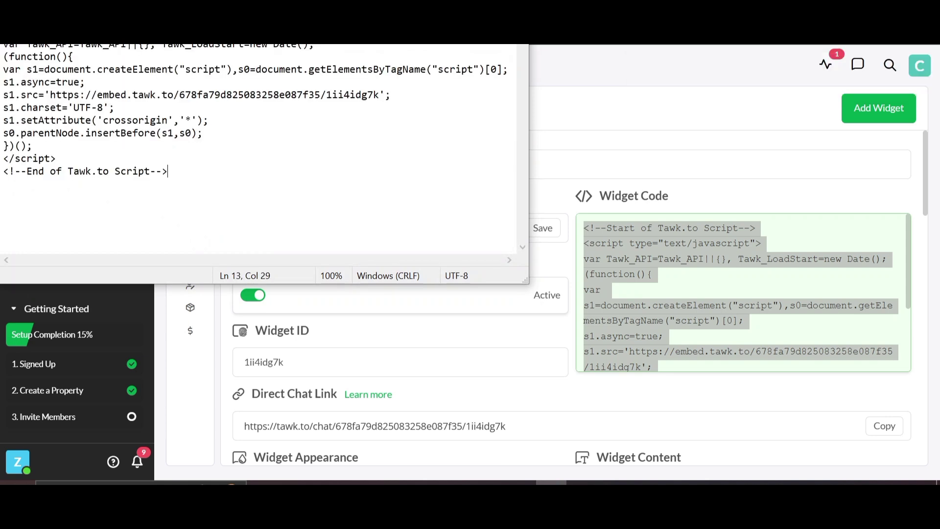
{"action": "left_click_drag", "start_coordinate": [50, 95], "coordinate": [380, 95]}
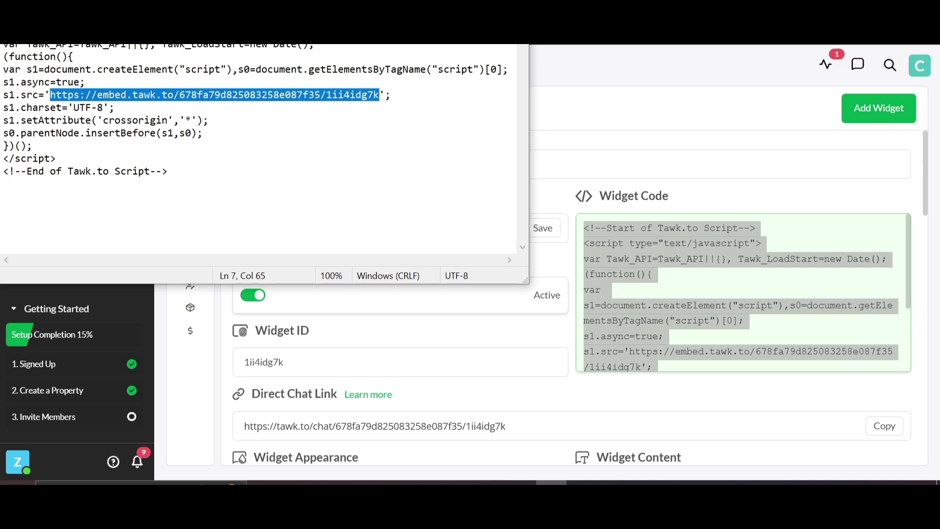
{"action": "key", "text": "alt+Tab"}
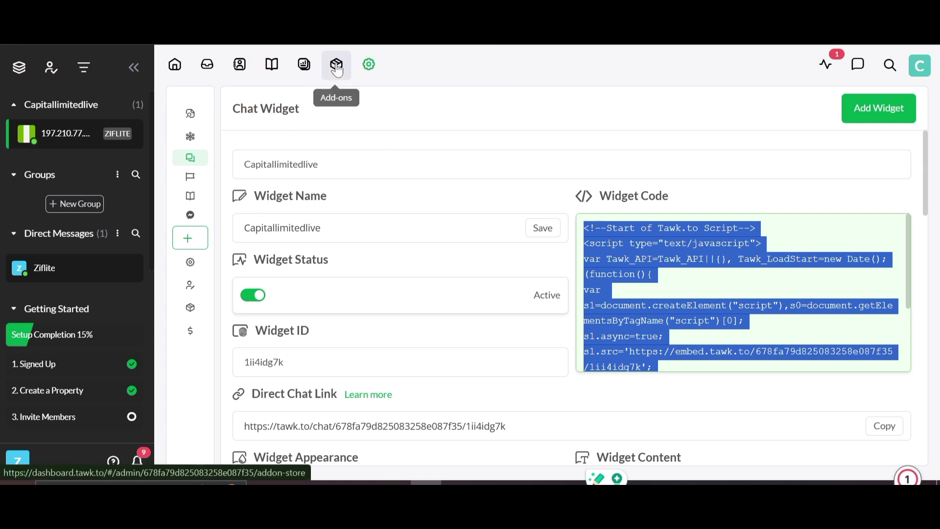
View the Add-ons page in the tawk.to administration and return to the property's Overview page
{"action": "mouse_move", "coordinate": [182, 308]}
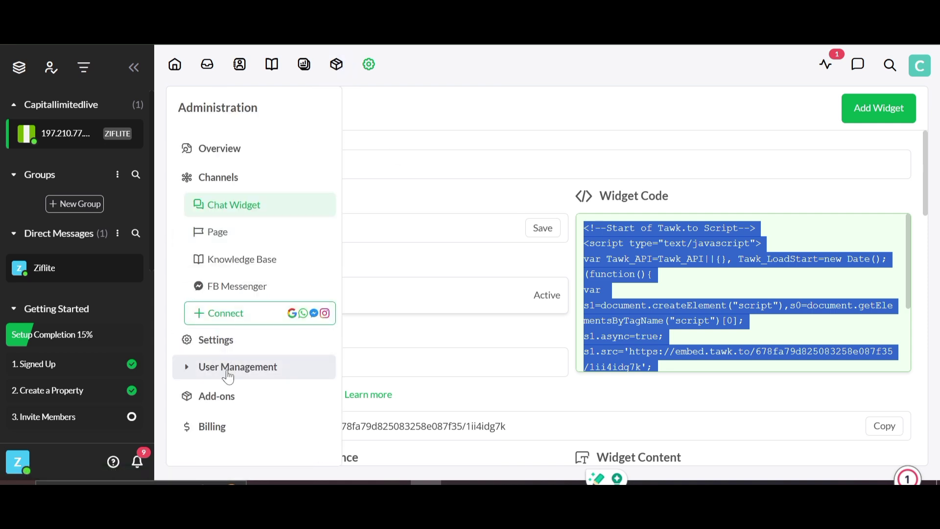
{"action": "left_click", "coordinate": [227, 411]}
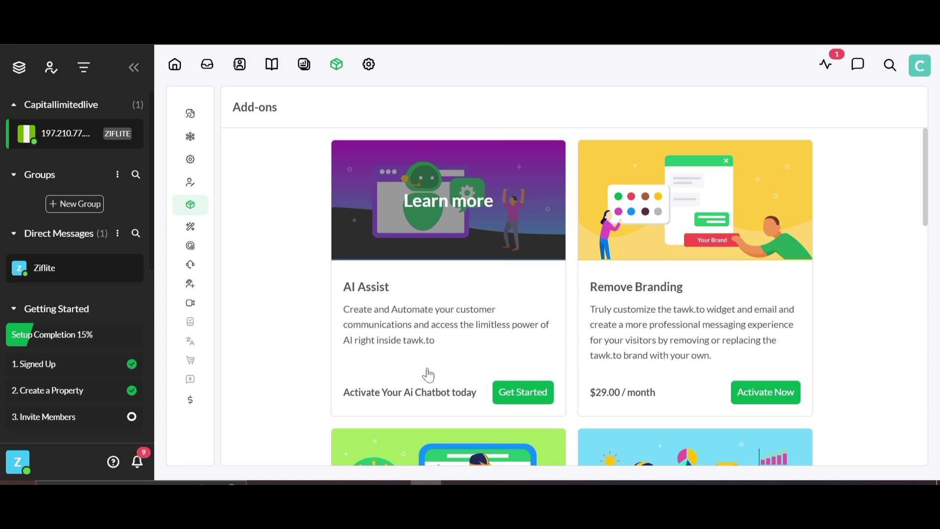
{"action": "mouse_move", "coordinate": [169, 143]}
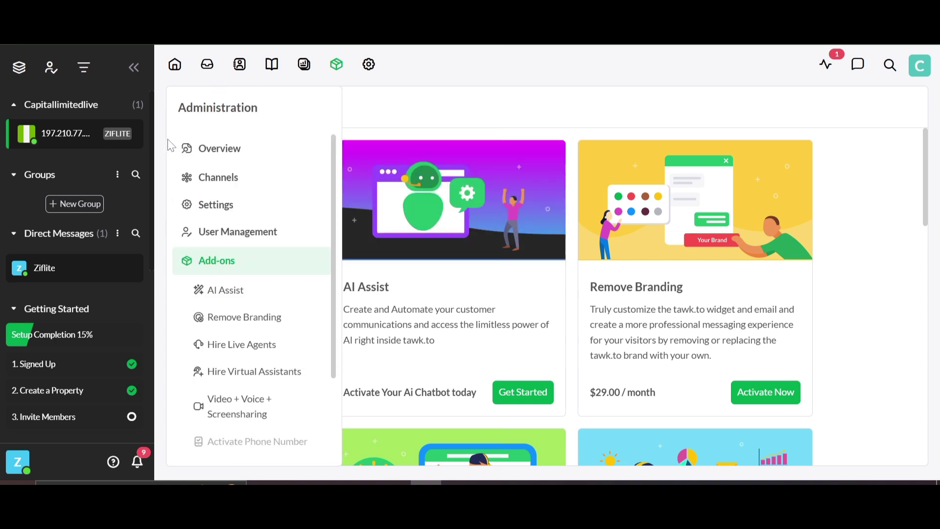
{"action": "left_click", "coordinate": [198, 163]}
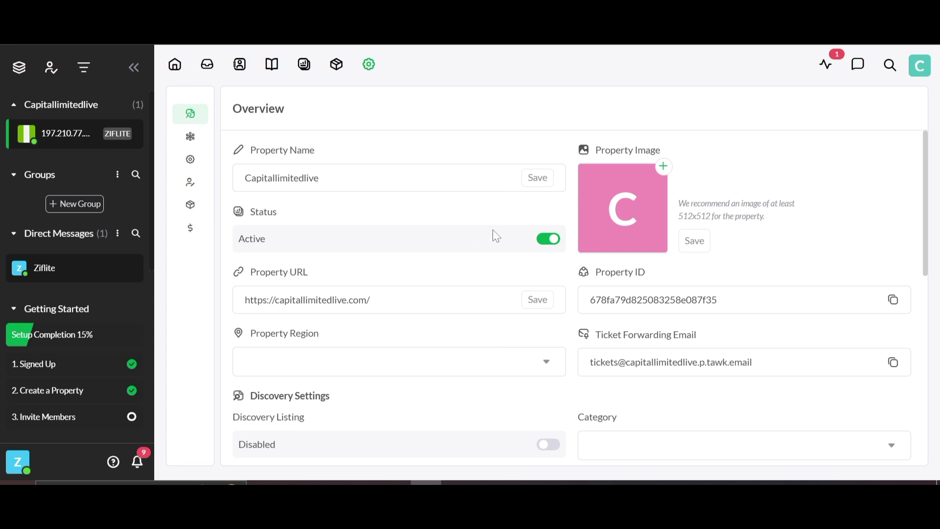
{"action": "mouse_move", "coordinate": [458, 483]}
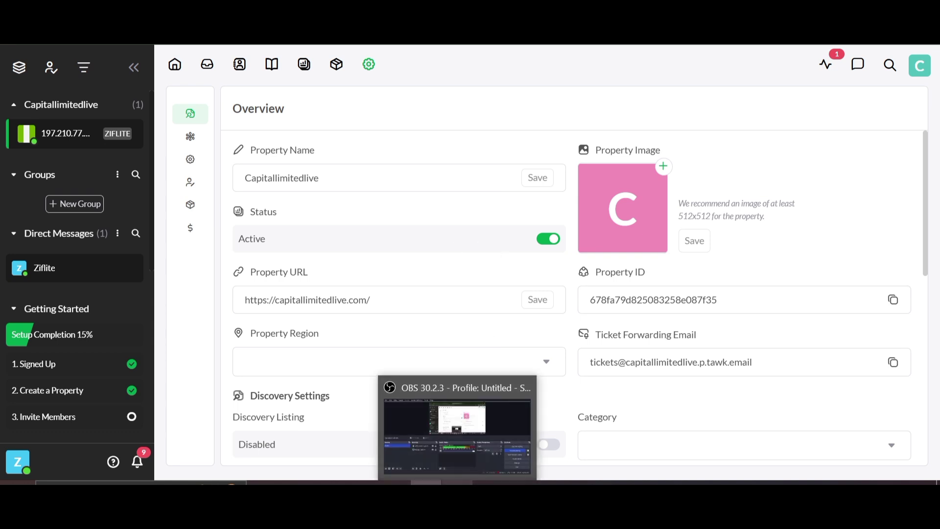